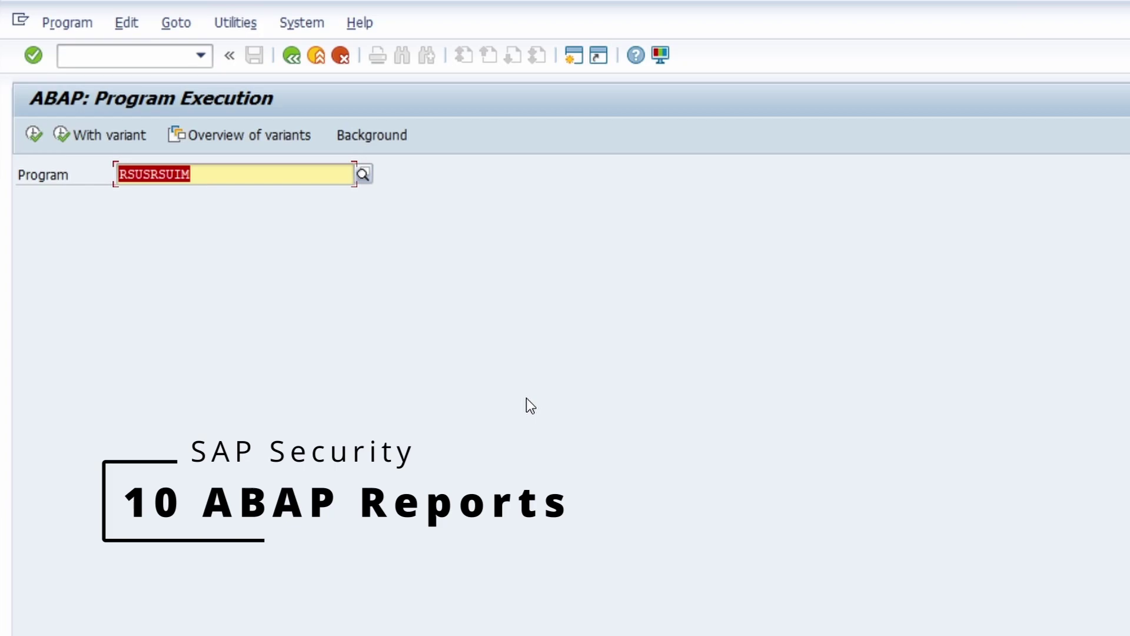
Return to SA38 with /nsa38 and run the RSUSRSUIM report.
click(251, 171)
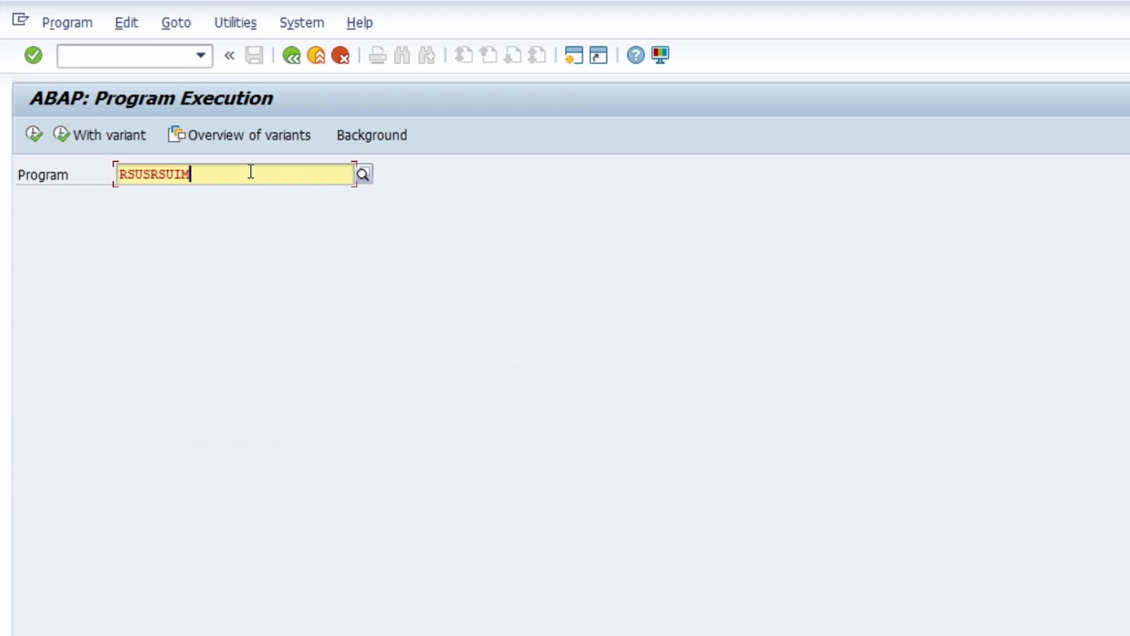
click(125, 58)
text(/nsa38)
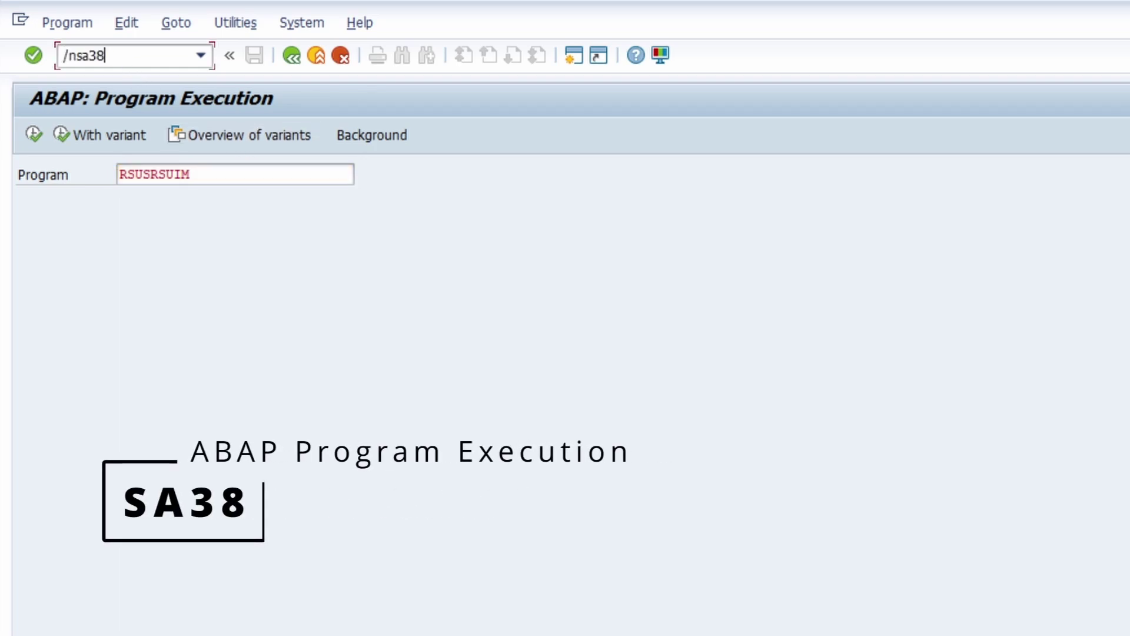
key(Return)
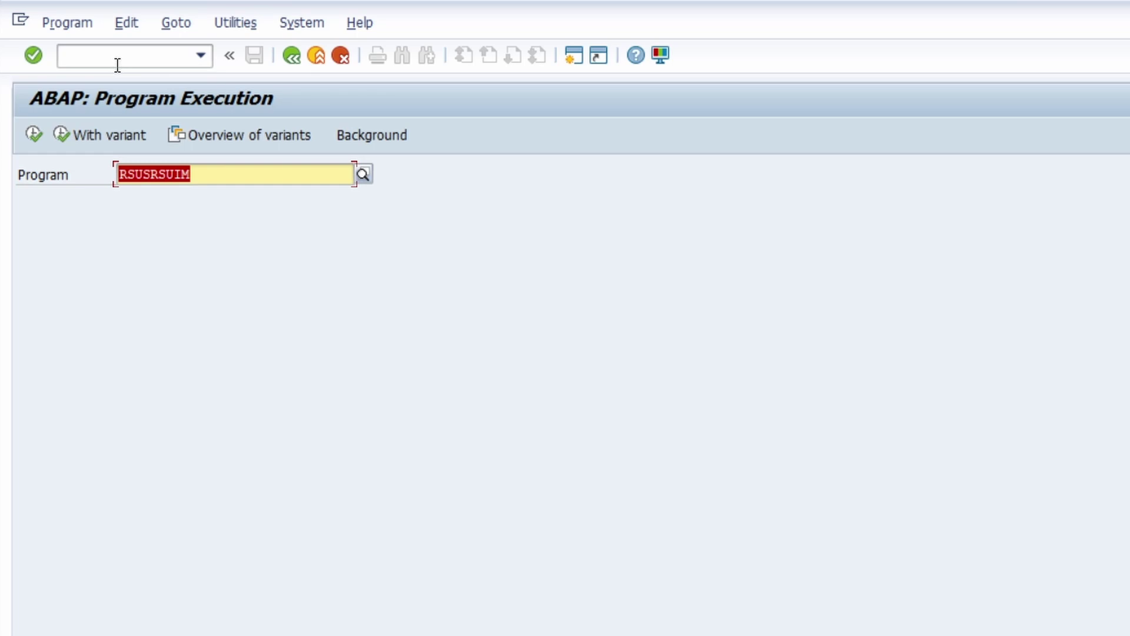
click(226, 175)
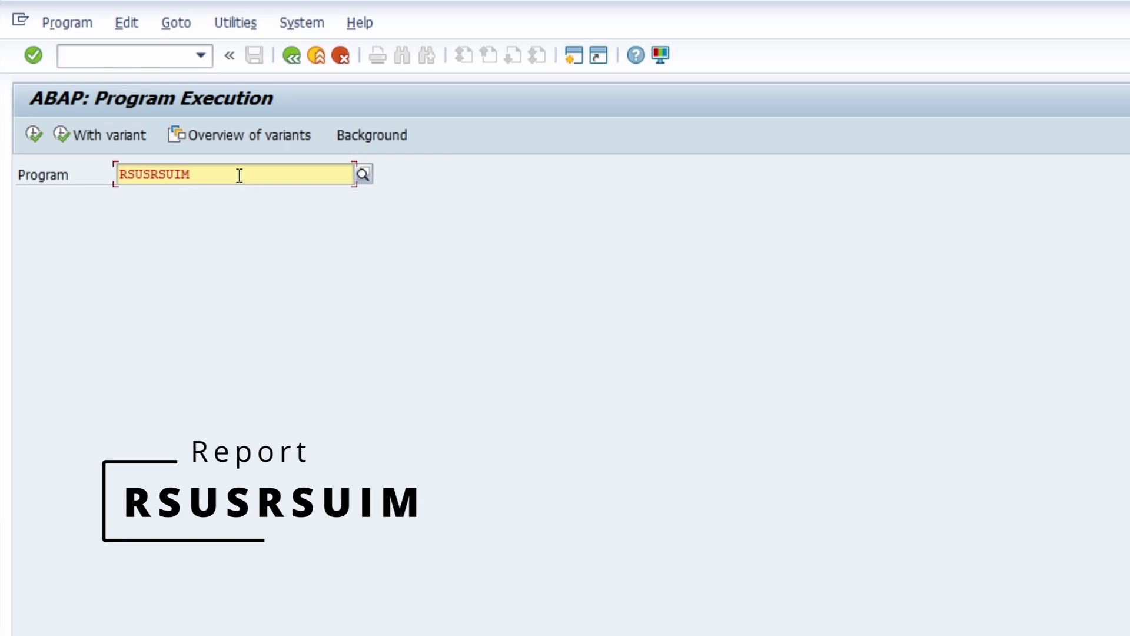
key(F8)
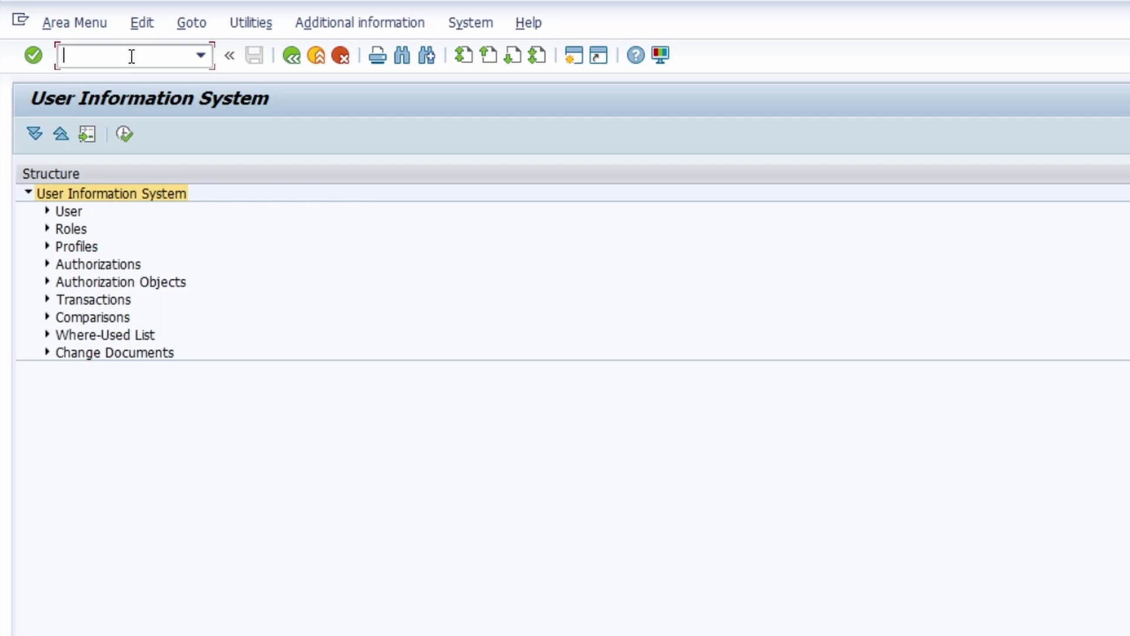
Browse the SUIM tree: User, Roles, Profiles, Authorizations and Authorization Objects categories.
text(SUIM)
click(48, 211)
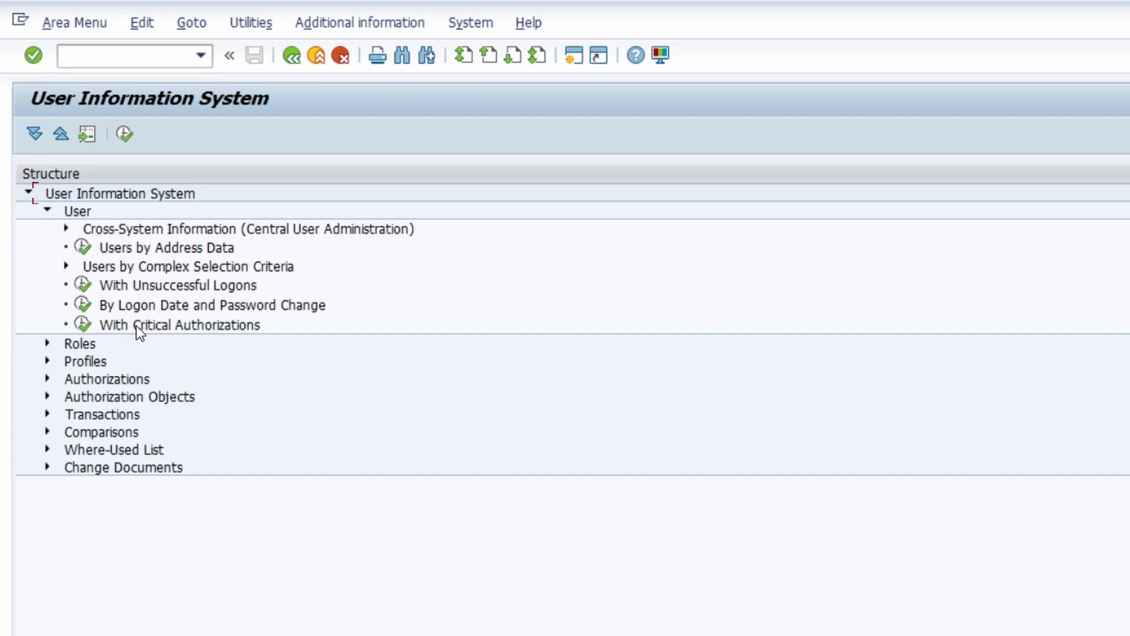
click(199, 326)
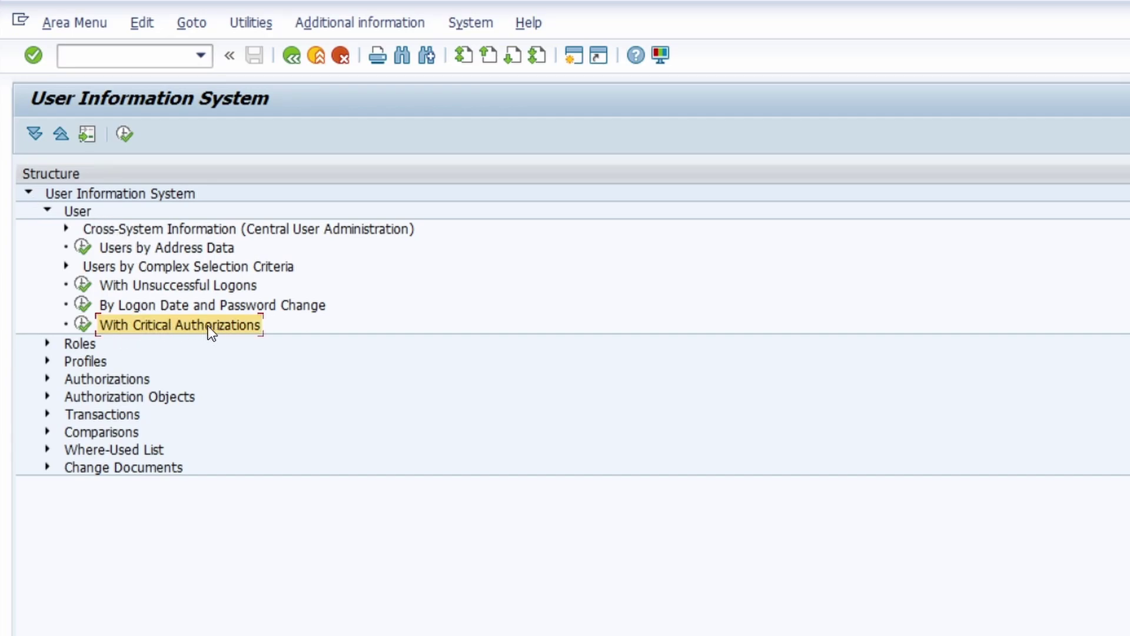
click(47, 343)
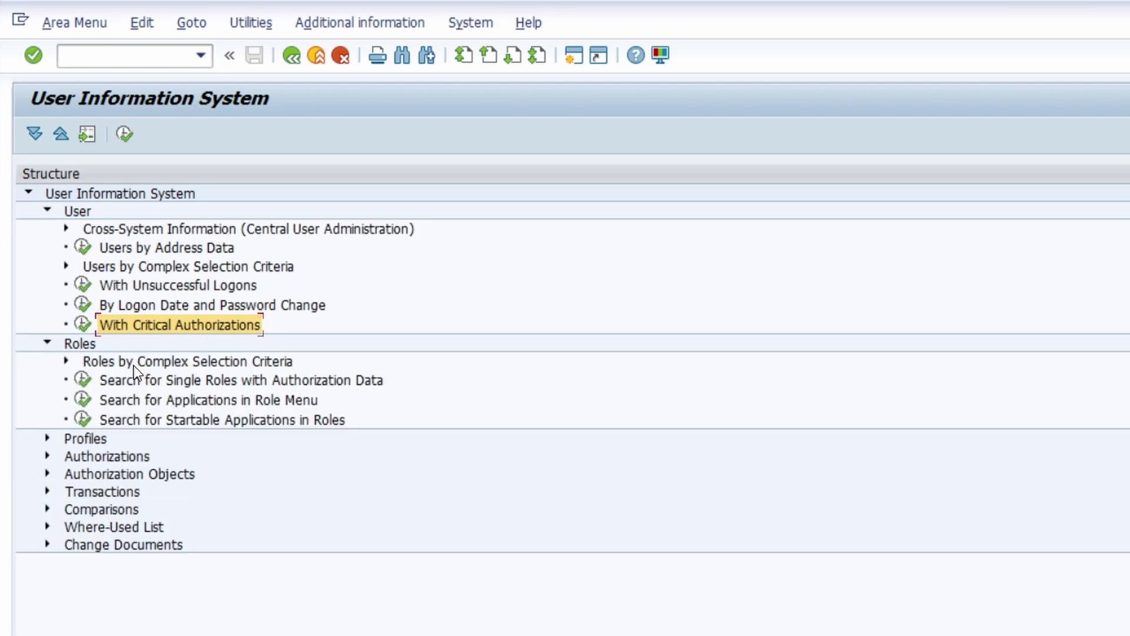
click(48, 438)
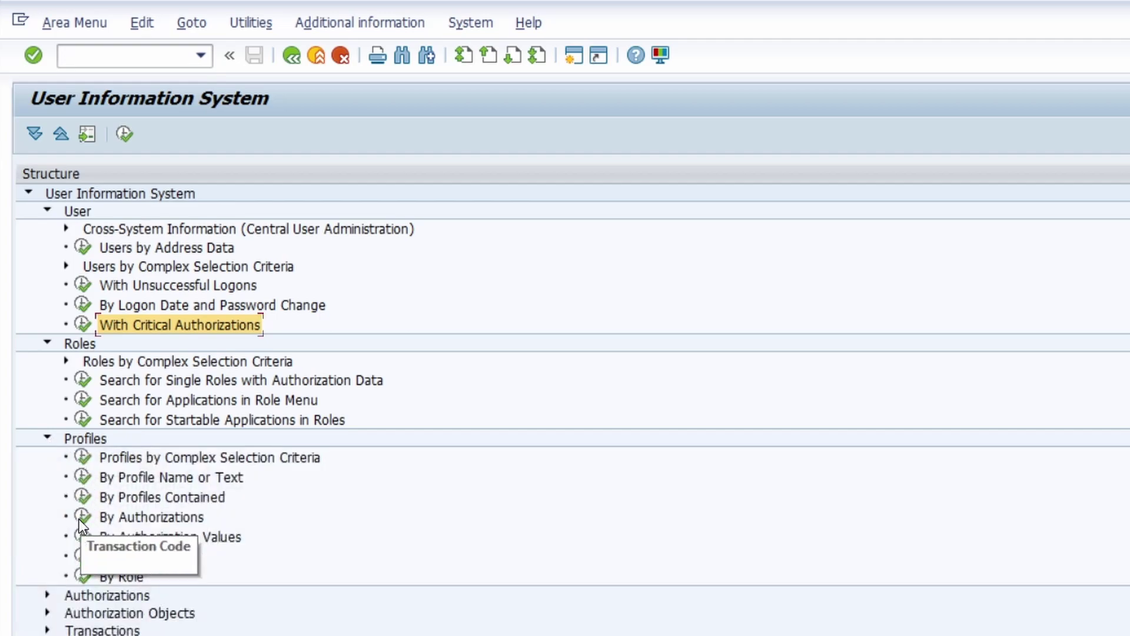
click(47, 596)
click(33, 464)
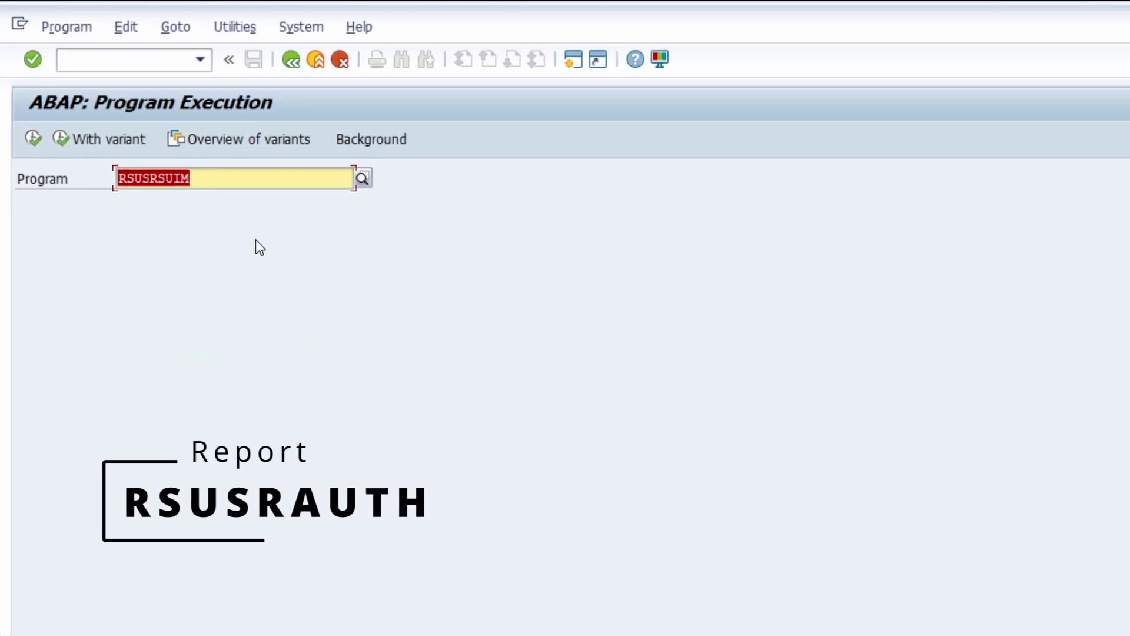
Run RSUSRAUTH and enter Z* as the role search criterion.
text(RSUSRAUTH)
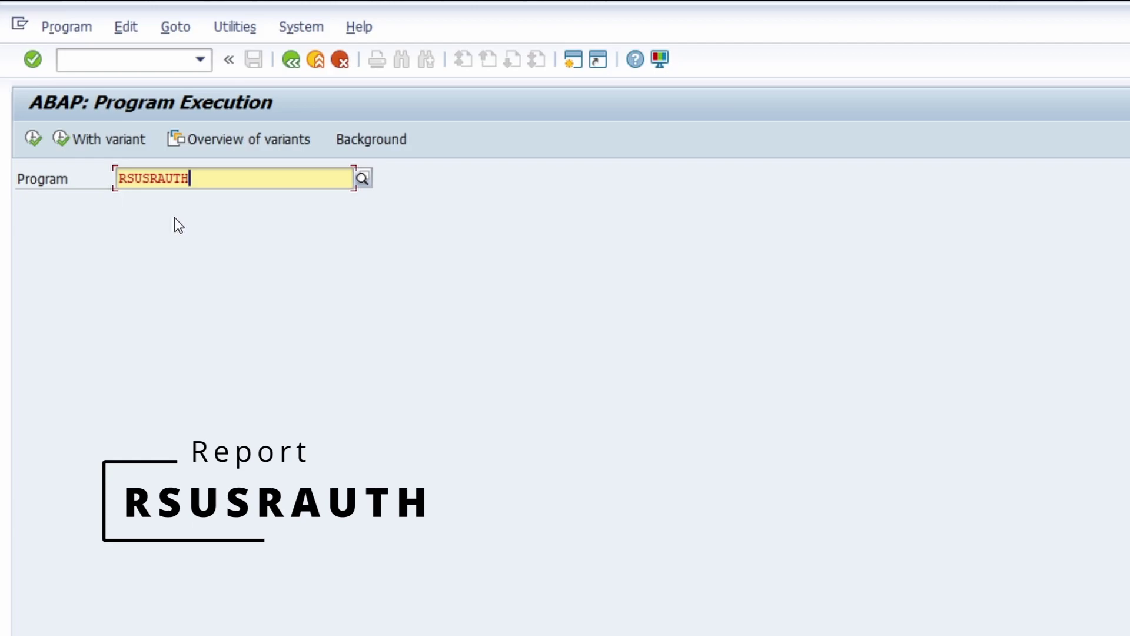
key(F8)
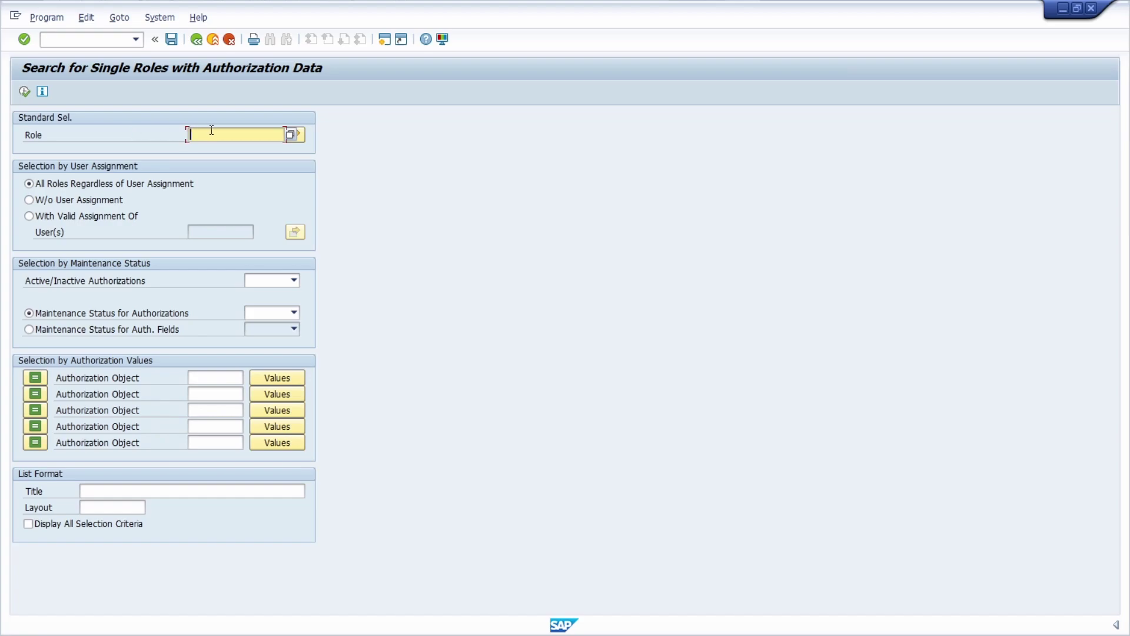
text(Z*)
click(202, 379)
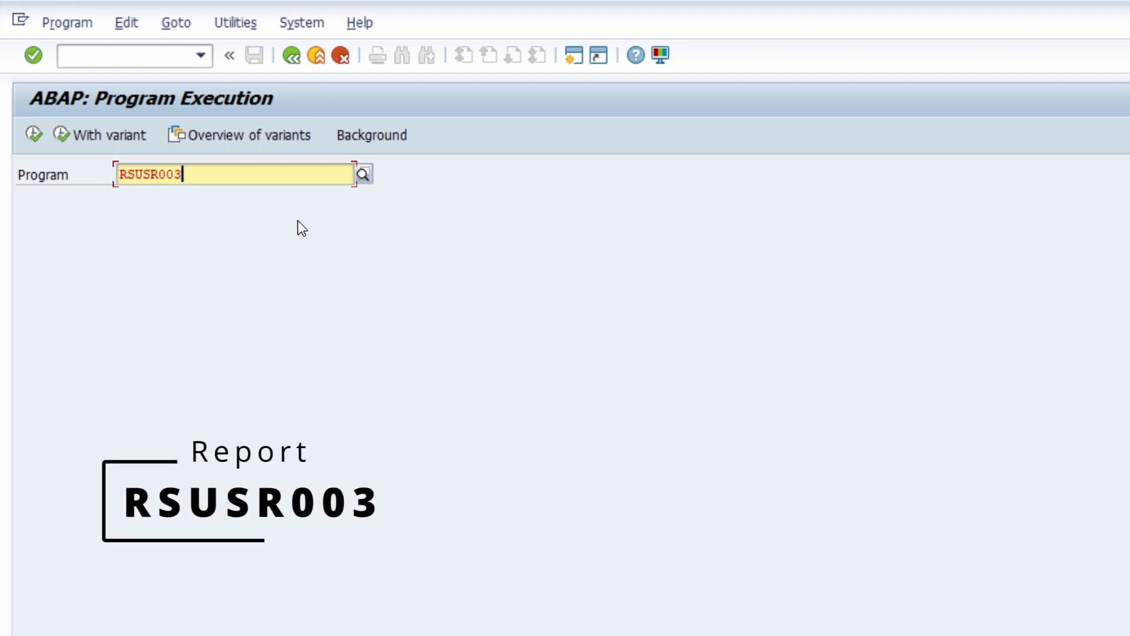
Run RSUSR003 to check standard users' passwords in all clients.
key(F8)
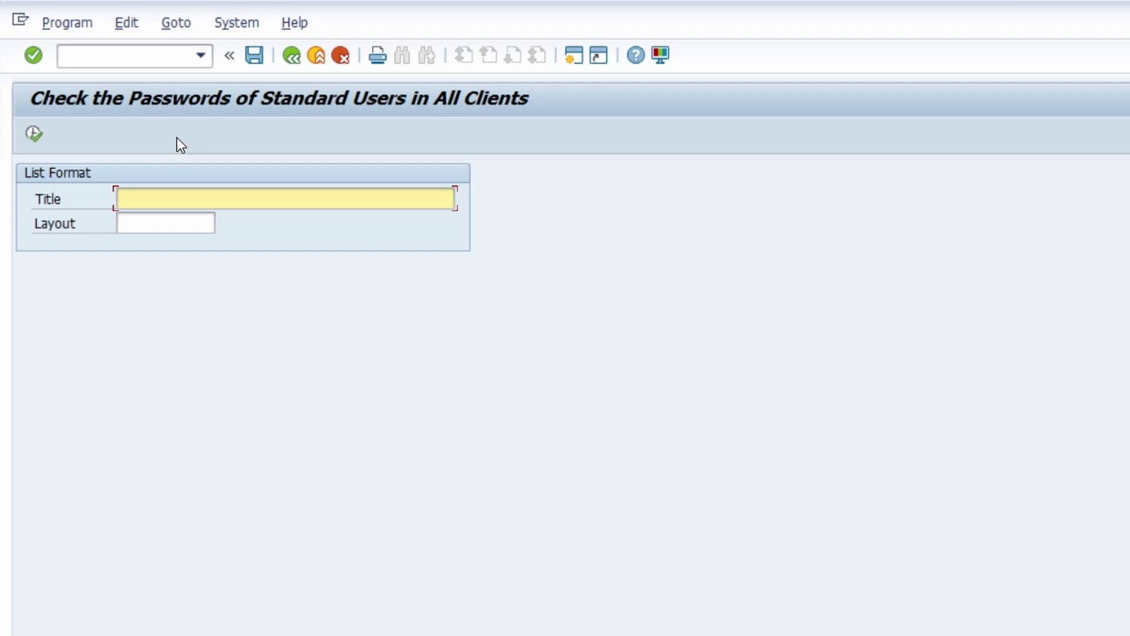
click(132, 59)
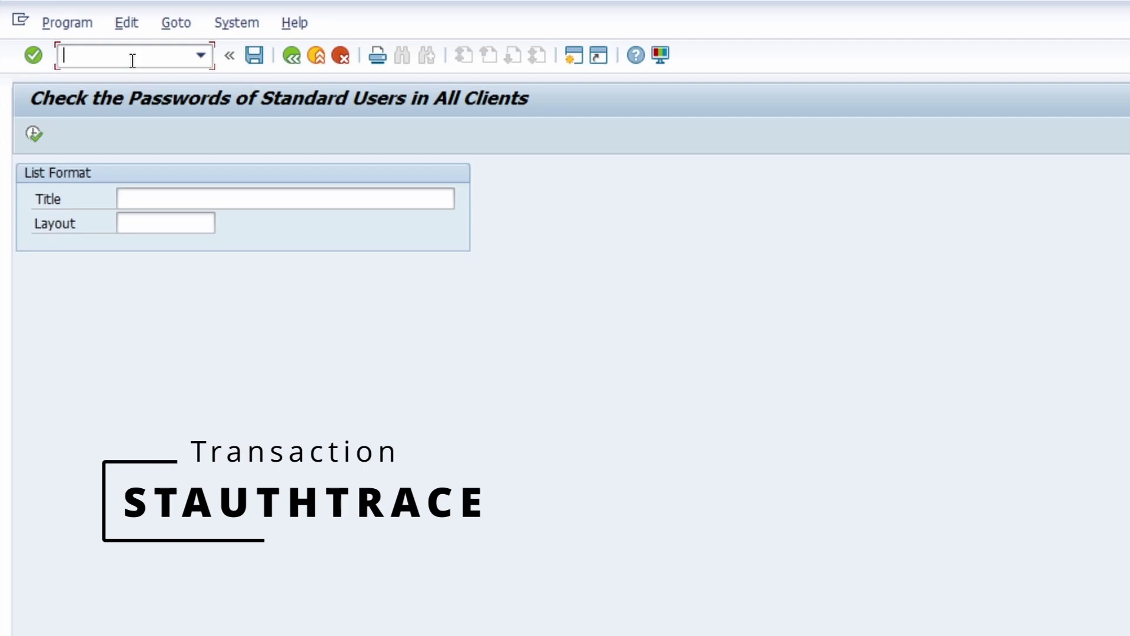
Open STAUTHTRACE via /nstauthtrace and start on the evaluation's User field.
text(/nstauthtrace)
key(Return)
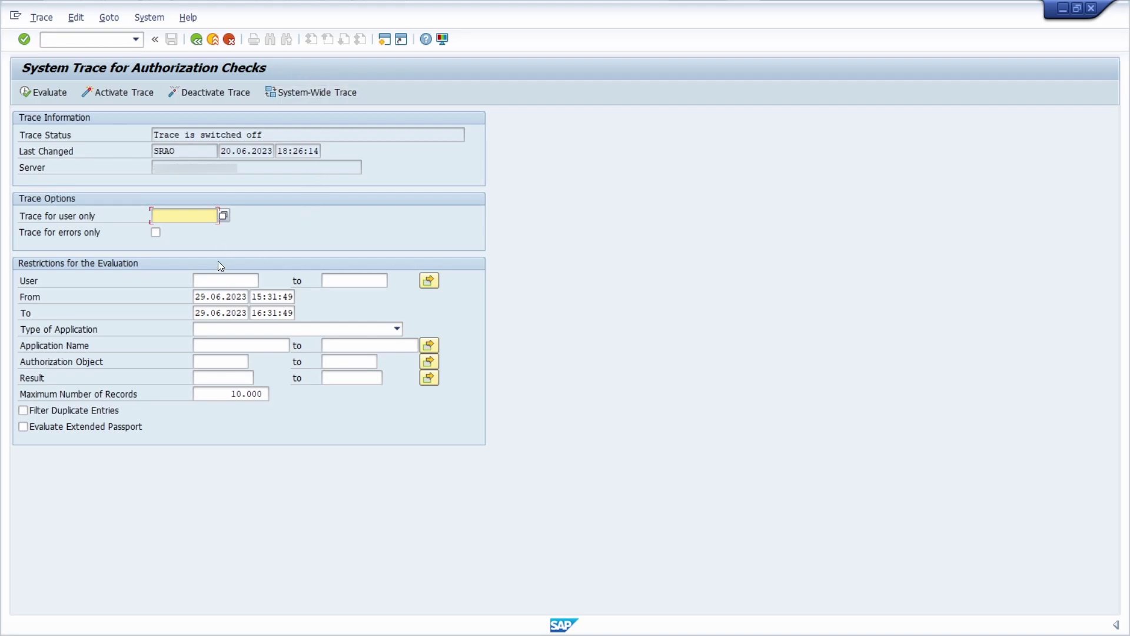
click(218, 280)
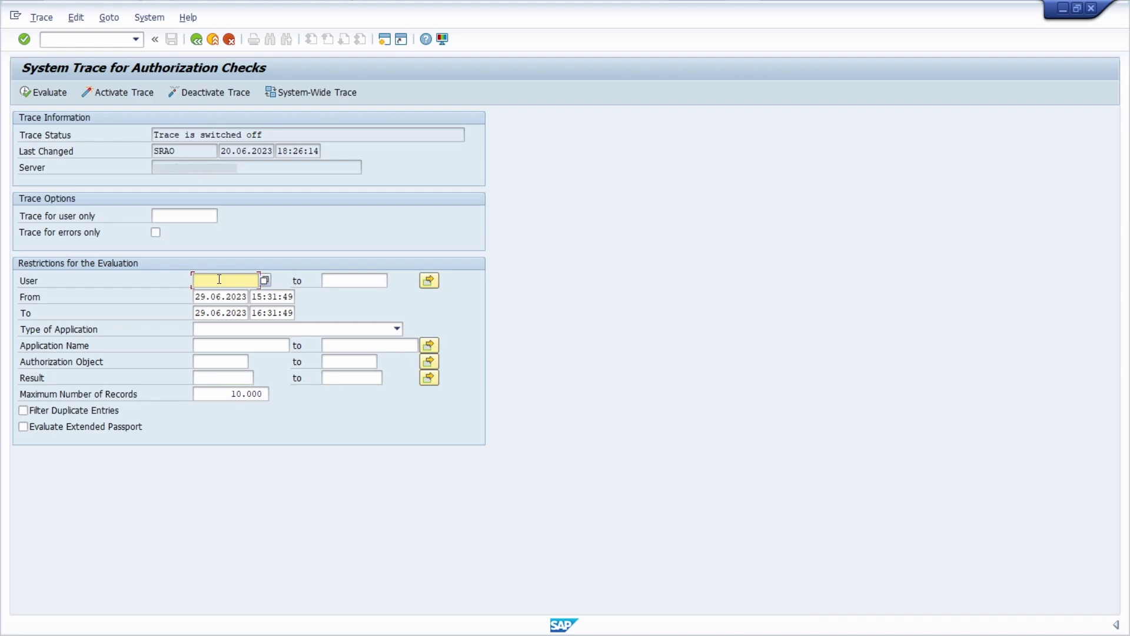
Return to SA38 and run the RSUSR050 comparison report.
click(83, 41)
text(/nsa38)
key(Return)
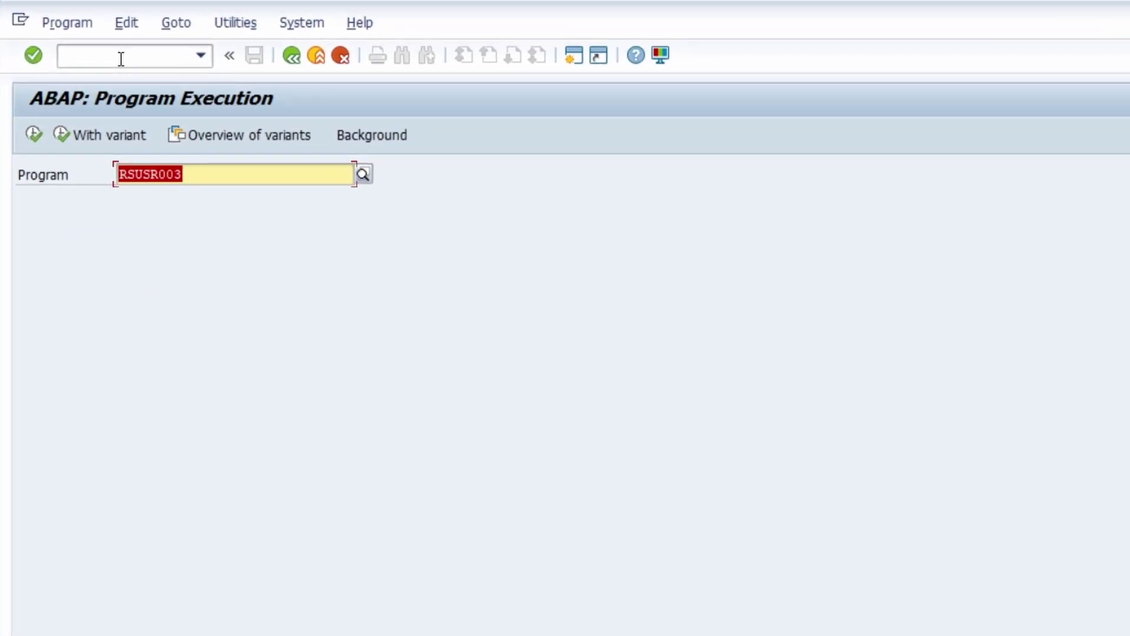
text(RSUSR050)
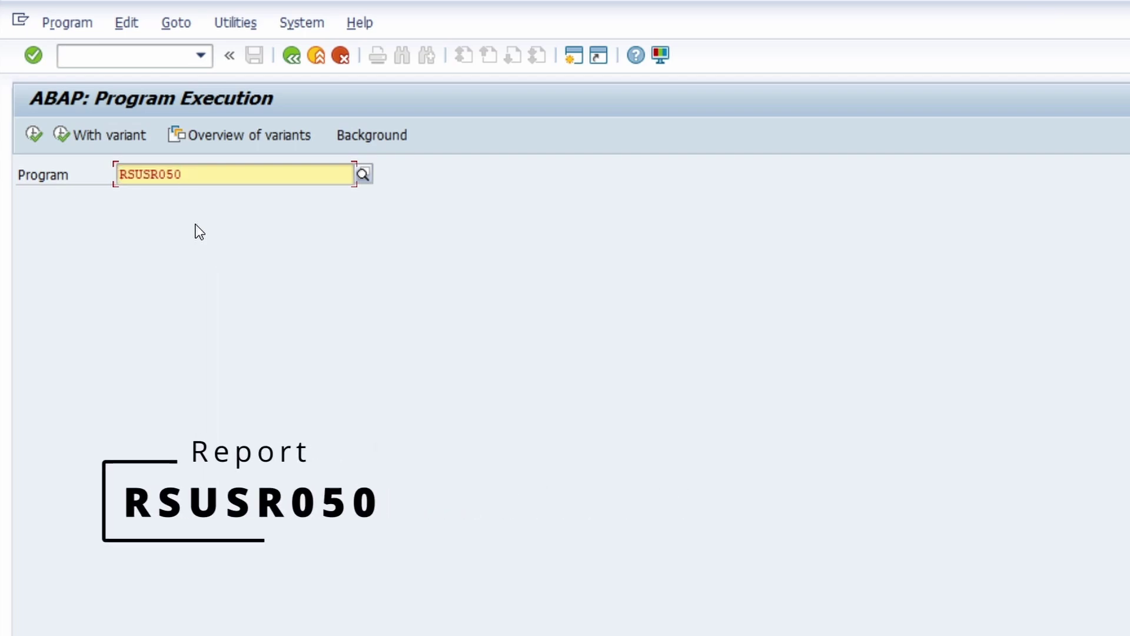
key(F8)
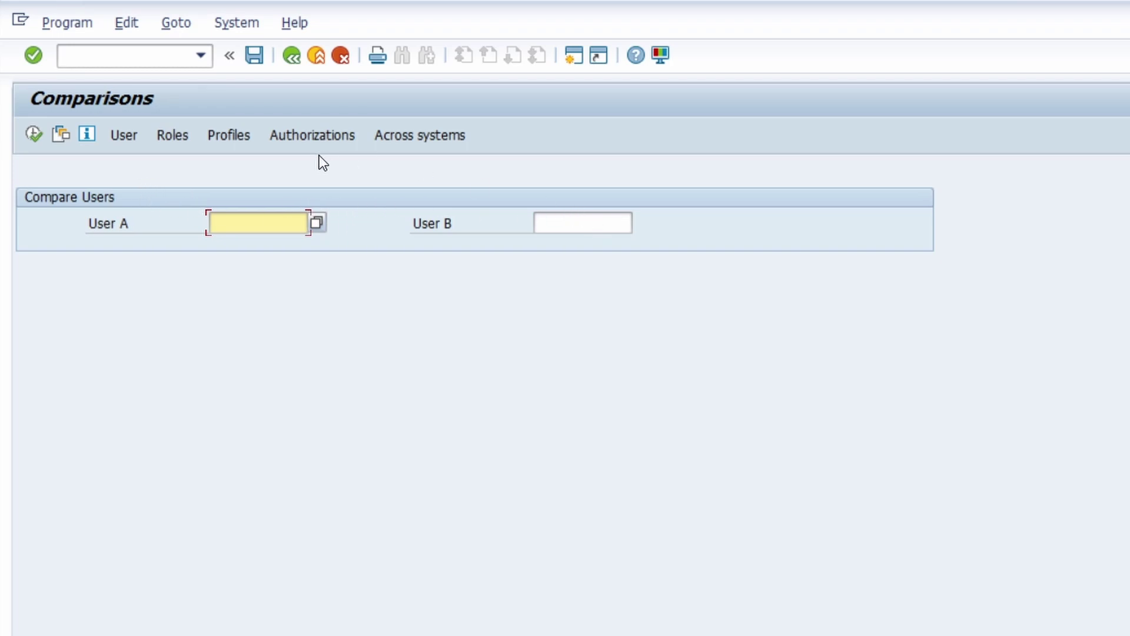
Compare users andreasg and andreasg2 within this system, then go back to the selection screen.
click(175, 136)
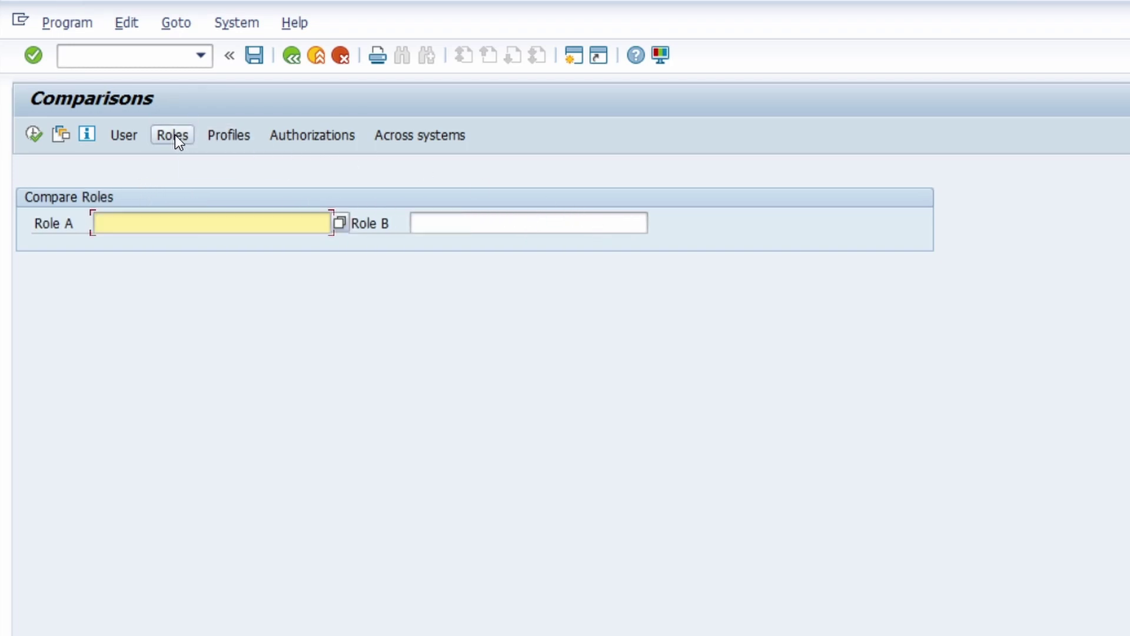
click(228, 137)
click(300, 137)
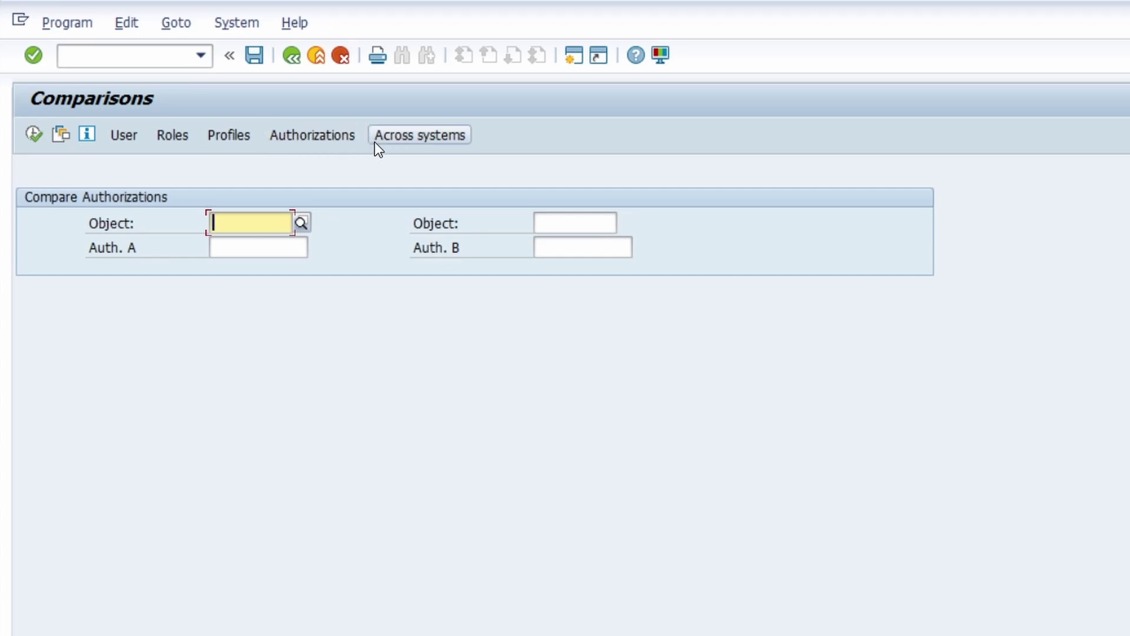
click(401, 140)
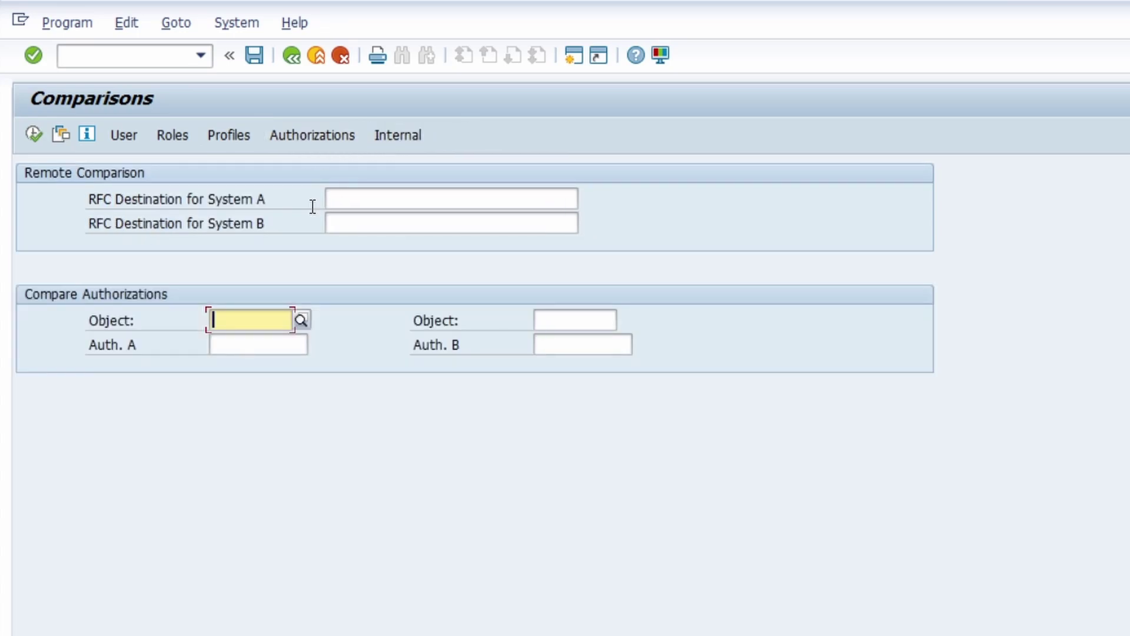
click(125, 136)
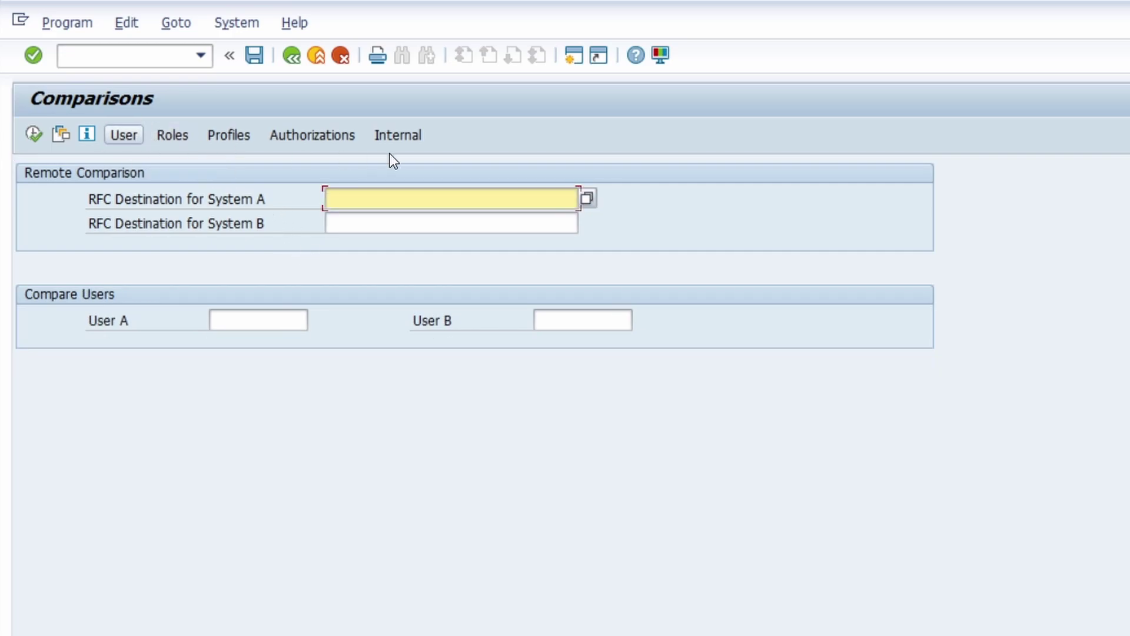
click(397, 136)
click(124, 139)
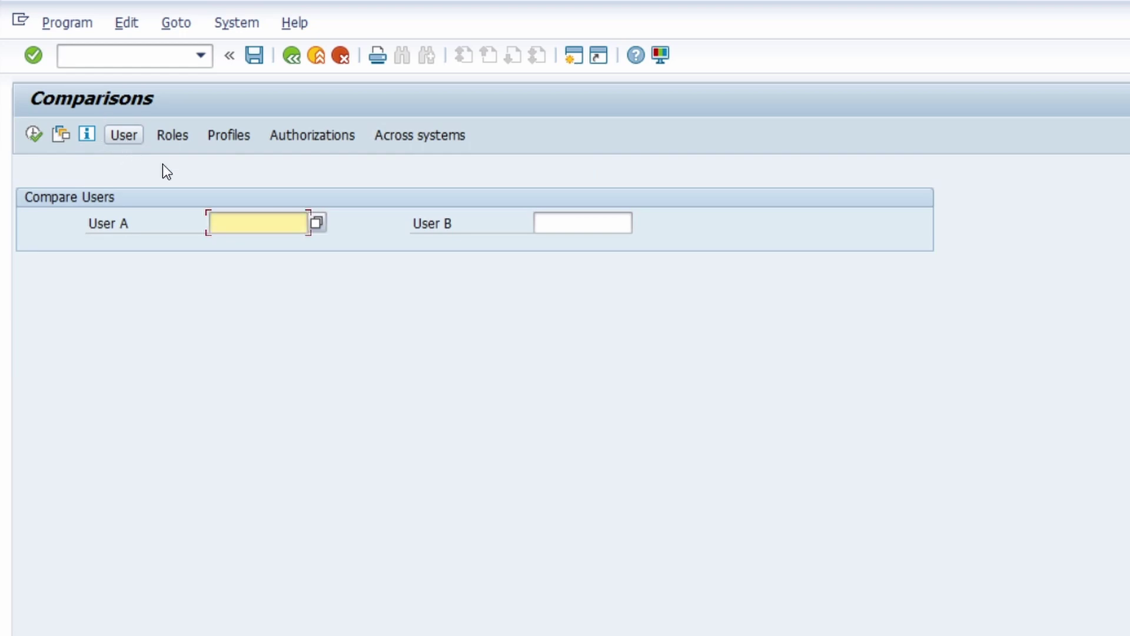
text(andreasg)
key(Tab)
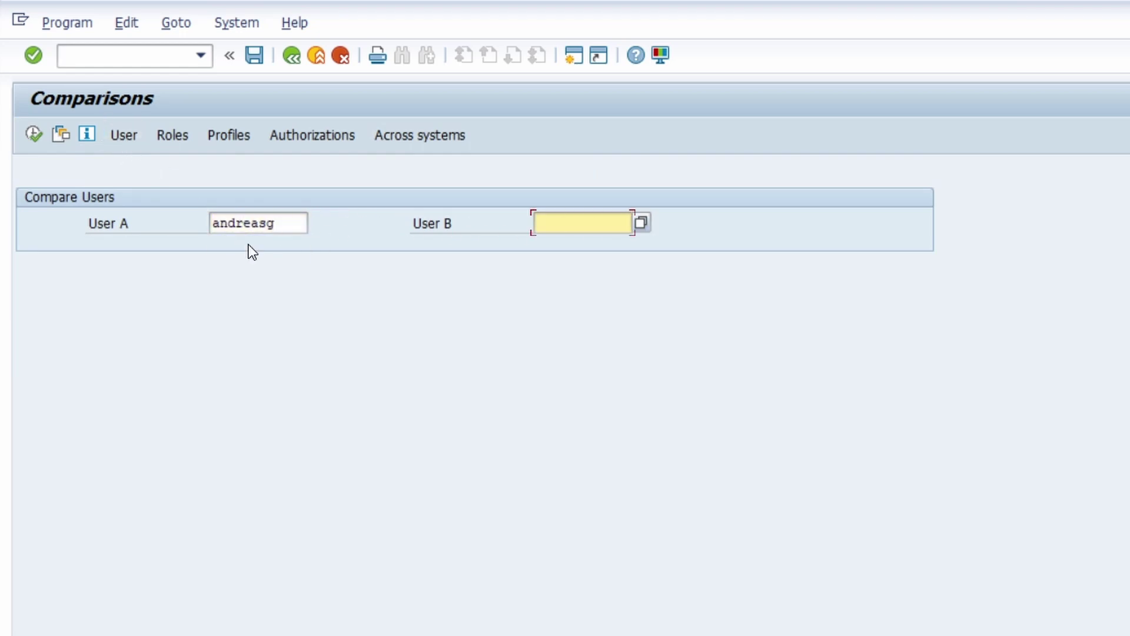
text(andreasg2)
click(33, 133)
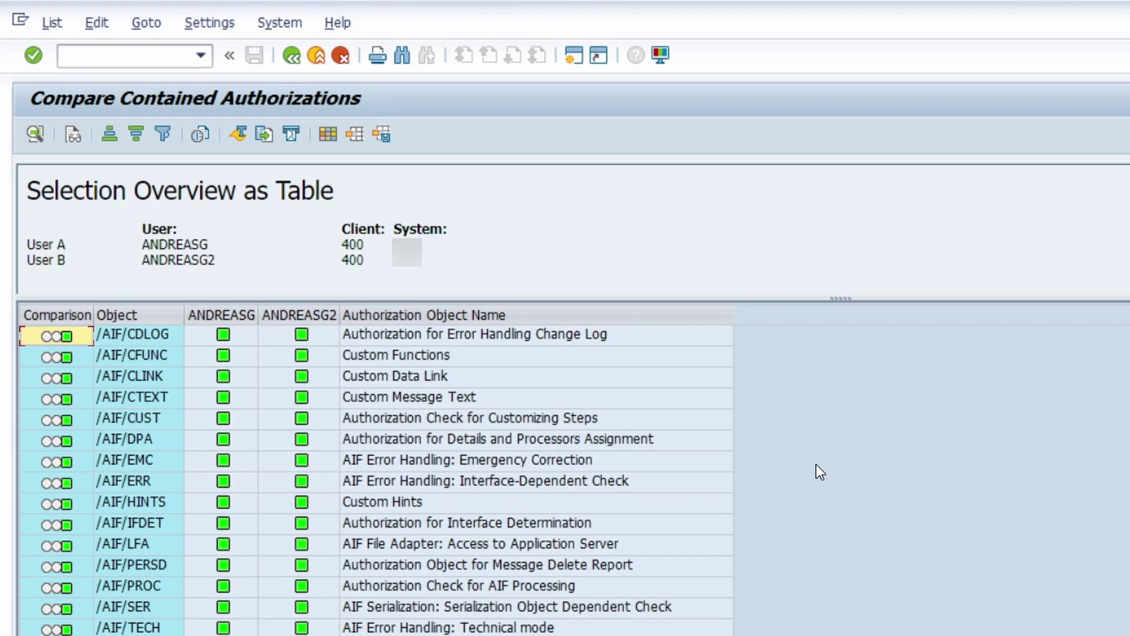
key(F3)
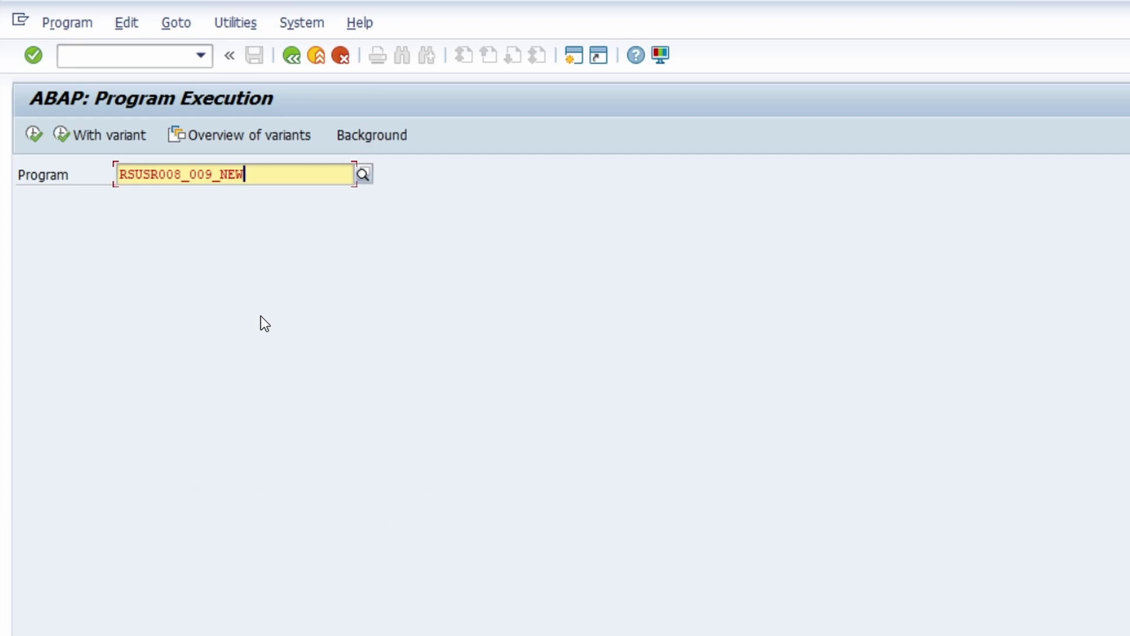
Run RSUSR008_009_NEW and view the SAP_ALOG critical authorization's authorization data.
key(F8)
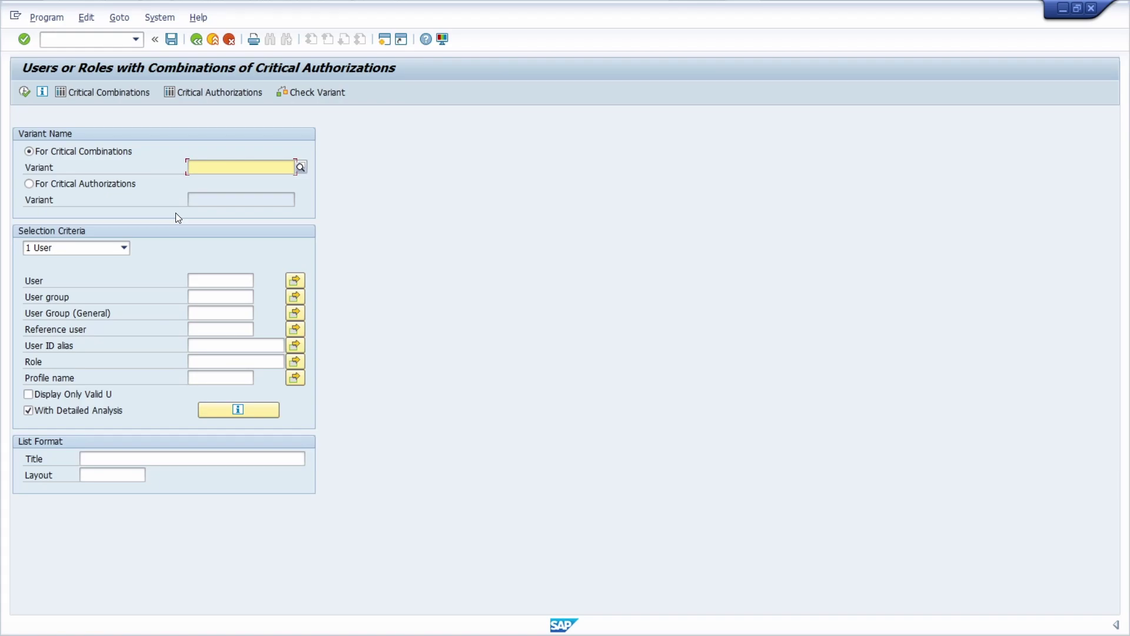
click(208, 91)
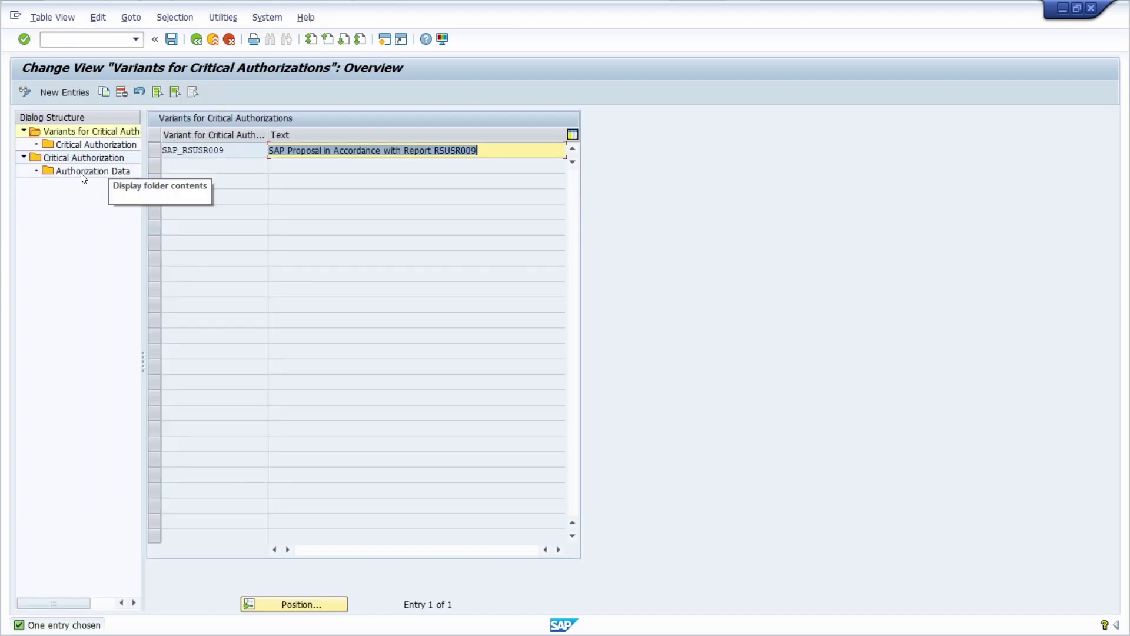
double_click(82, 159)
click(153, 228)
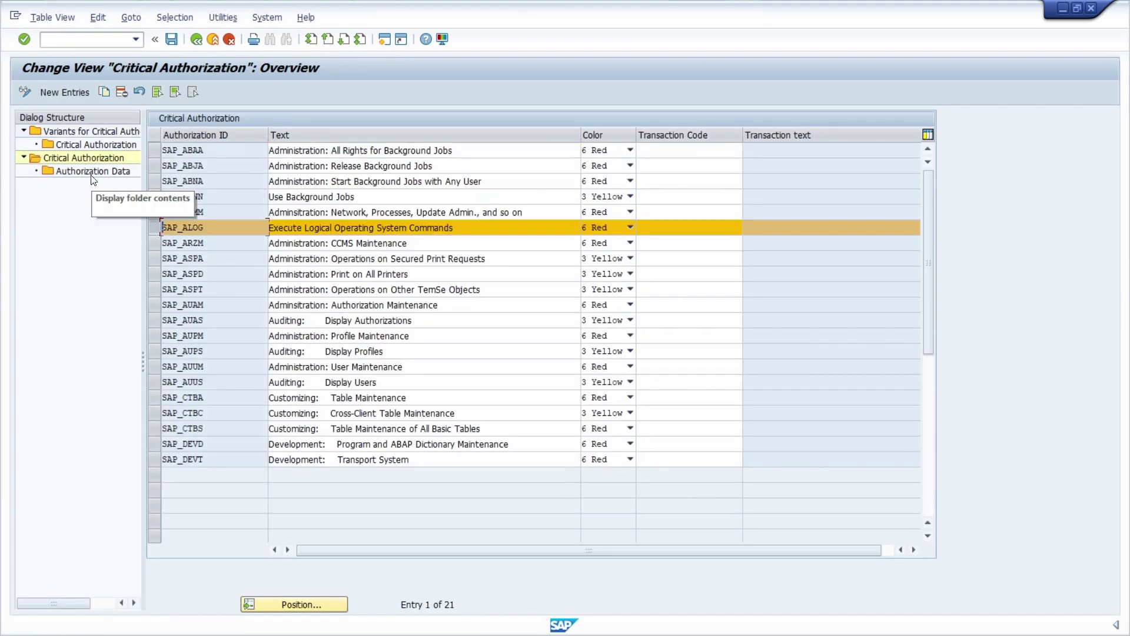
double_click(93, 171)
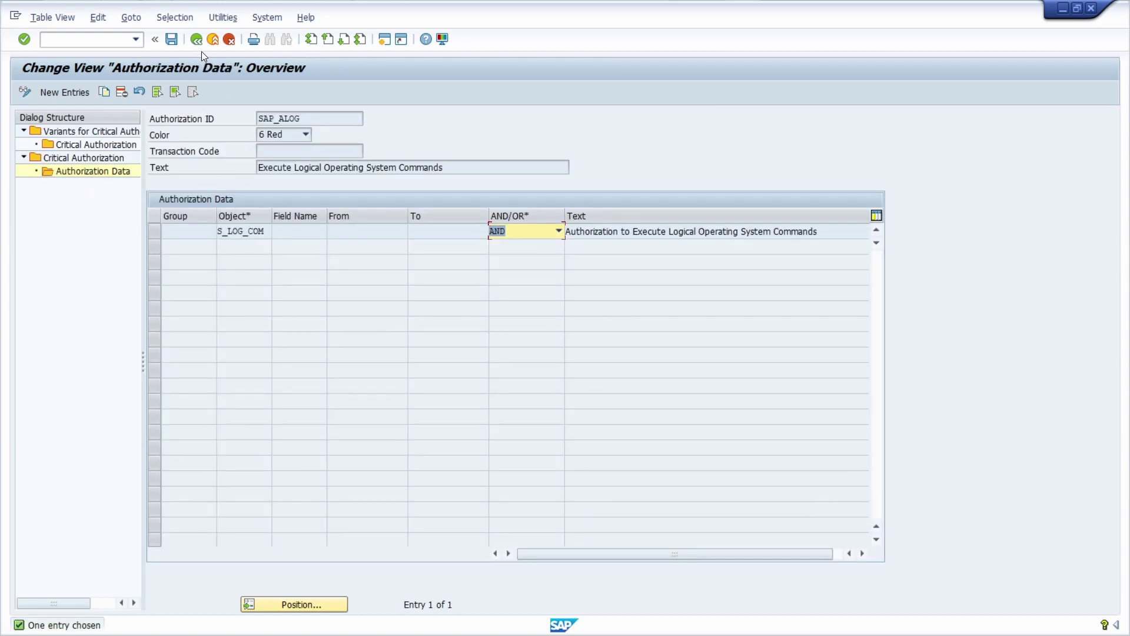
double_click(106, 132)
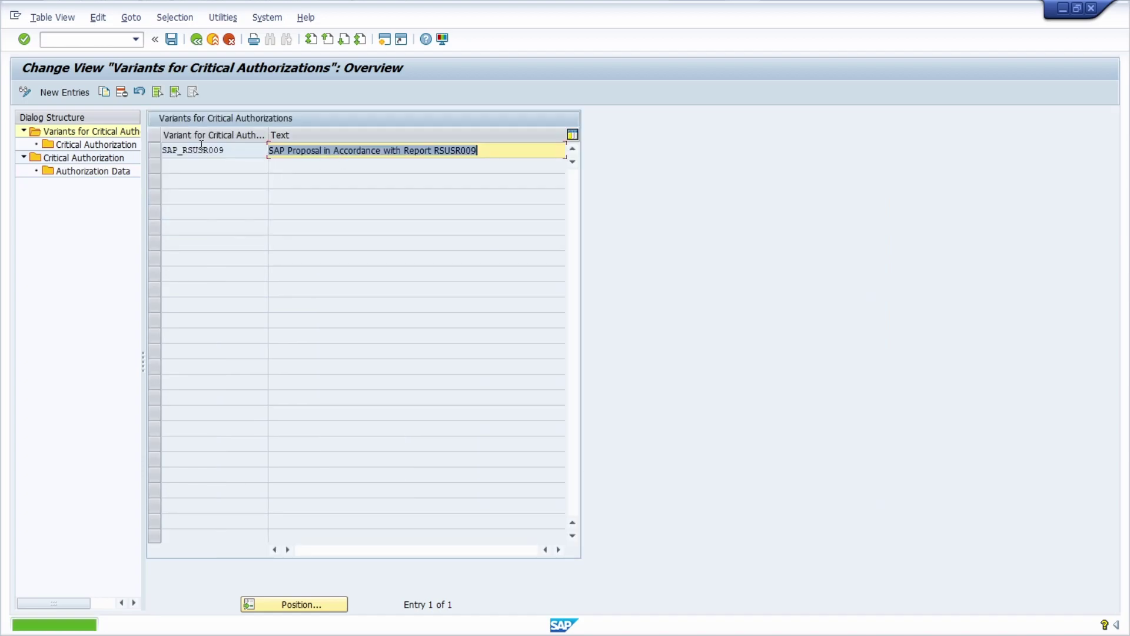
Select For Critical Authorizations with variant SAP_RSUSR009 on the selection screen.
click(196, 40)
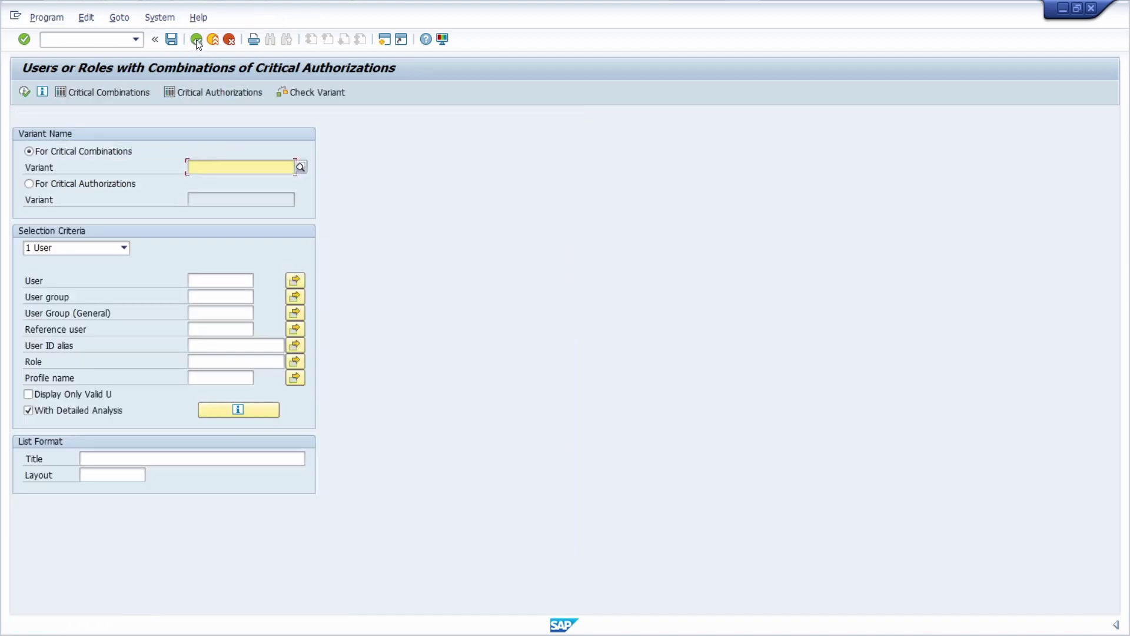
click(76, 184)
click(226, 203)
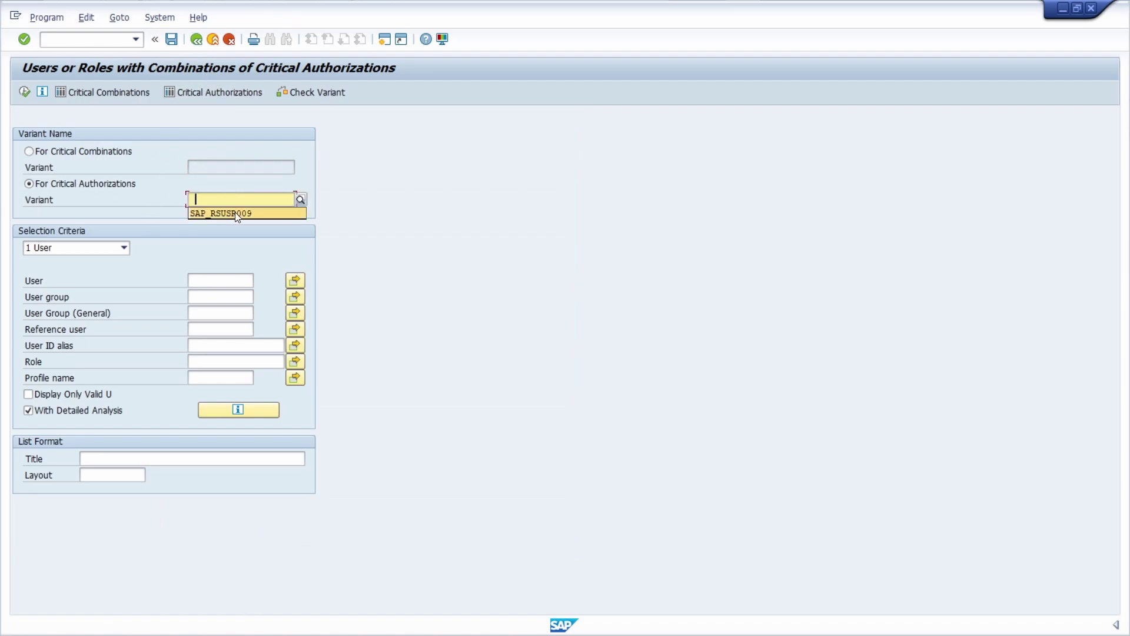
click(222, 213)
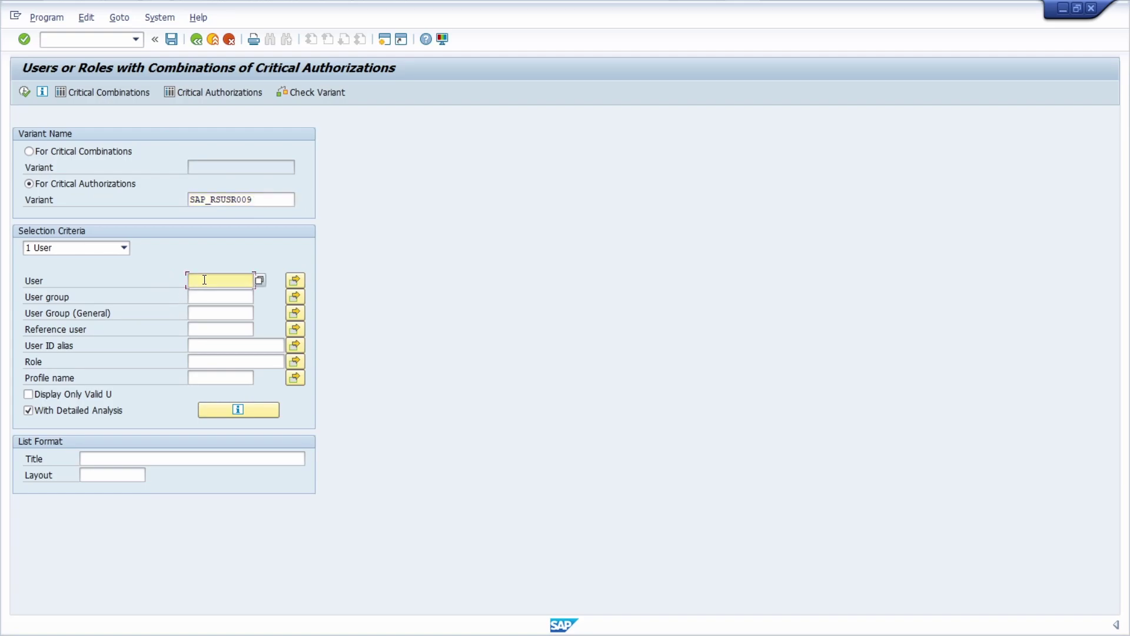
click(205, 280)
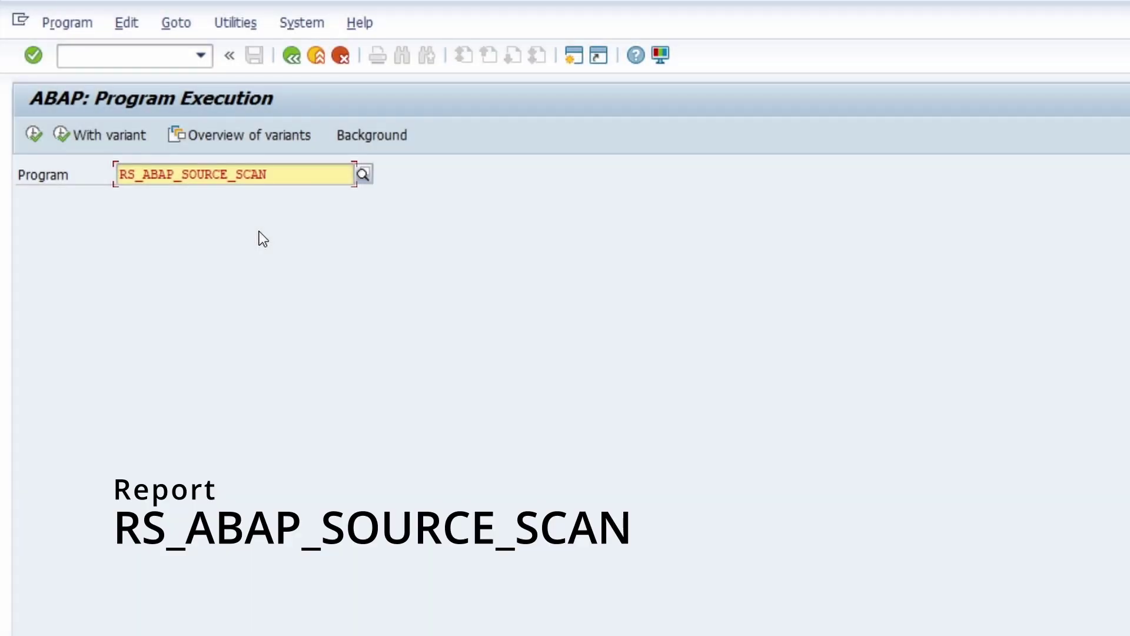
Run RS_ABAP_SOURCE_SCAN to open the Scan ABAP Report Sources screen.
key(F8)
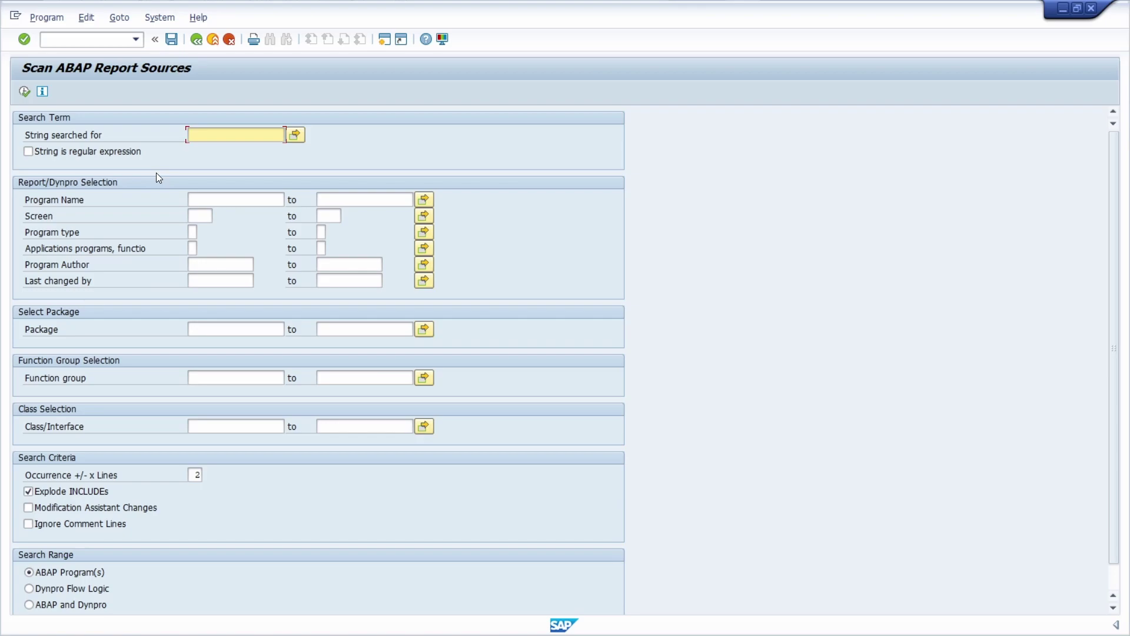
click(102, 41)
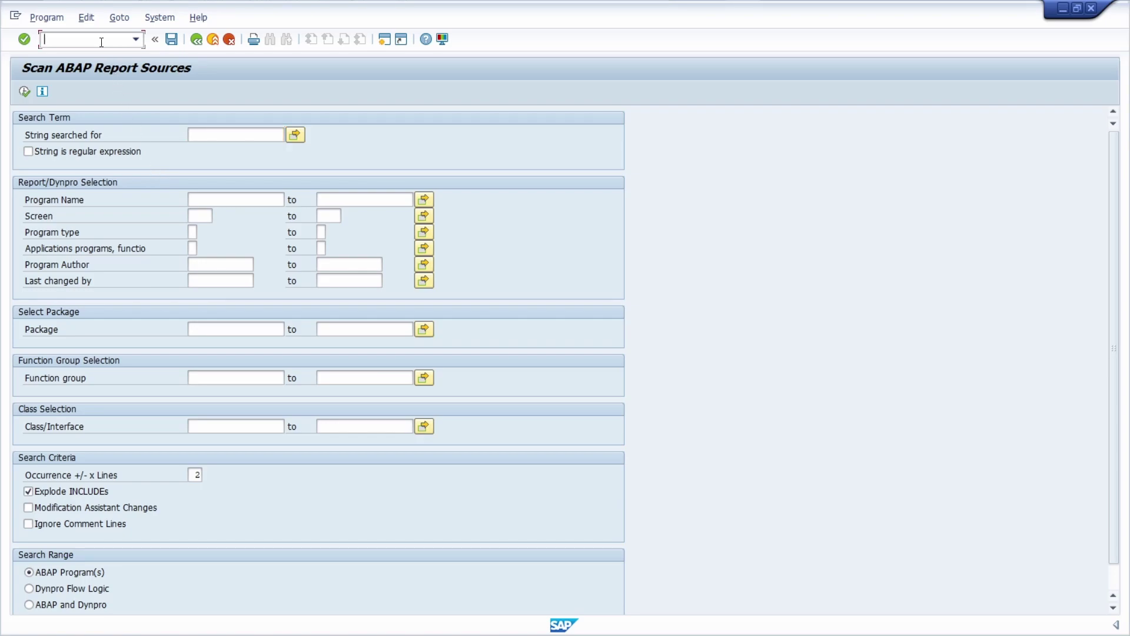
Open CODE_SCANNER and look over its Packages, Search String 1 and Objects fields.
text(/ncode_scan)
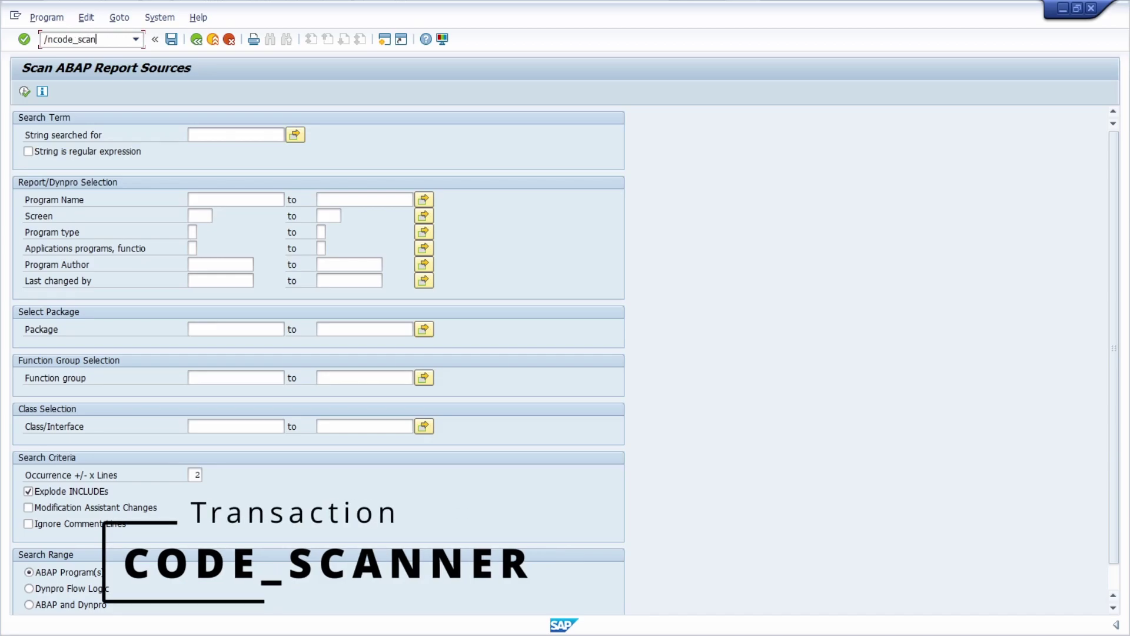
text(ner)
key(Return)
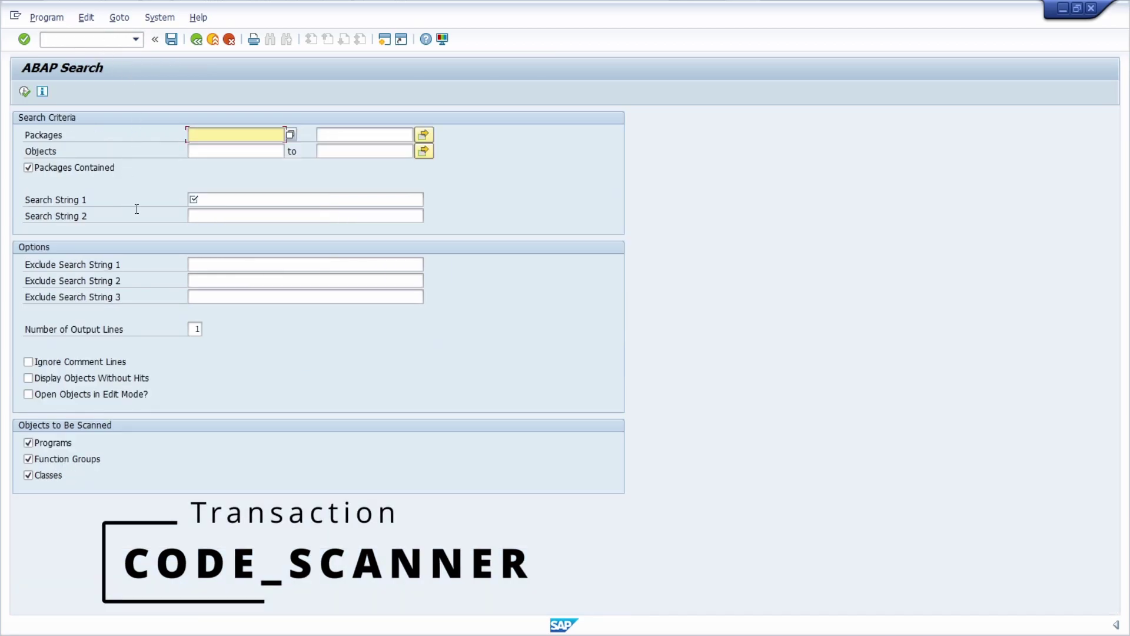
click(219, 201)
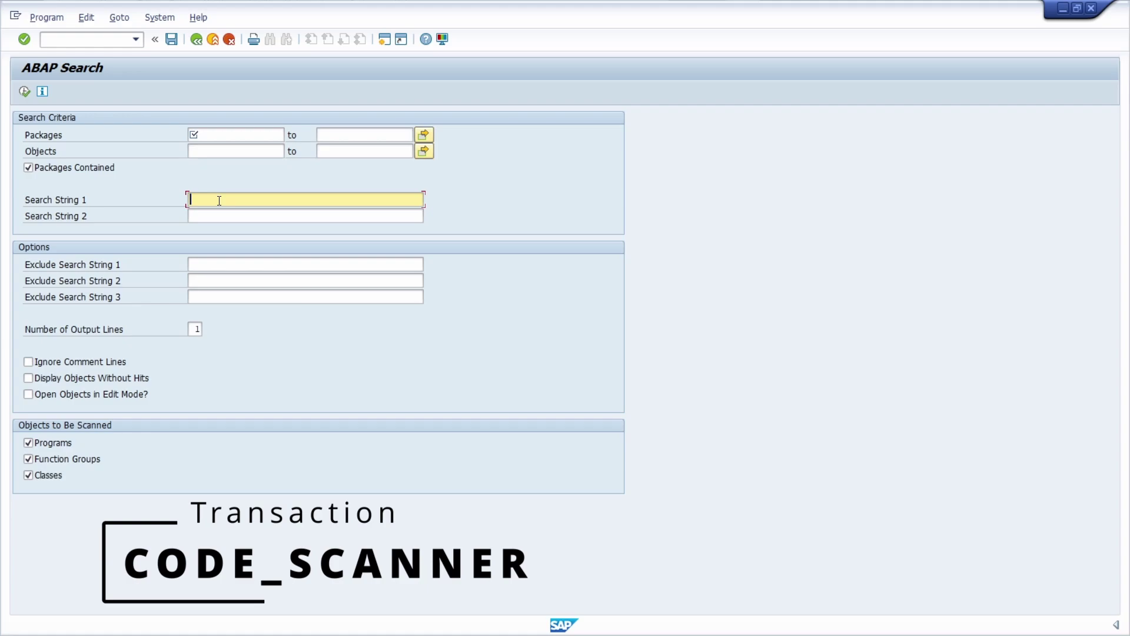
click(214, 137)
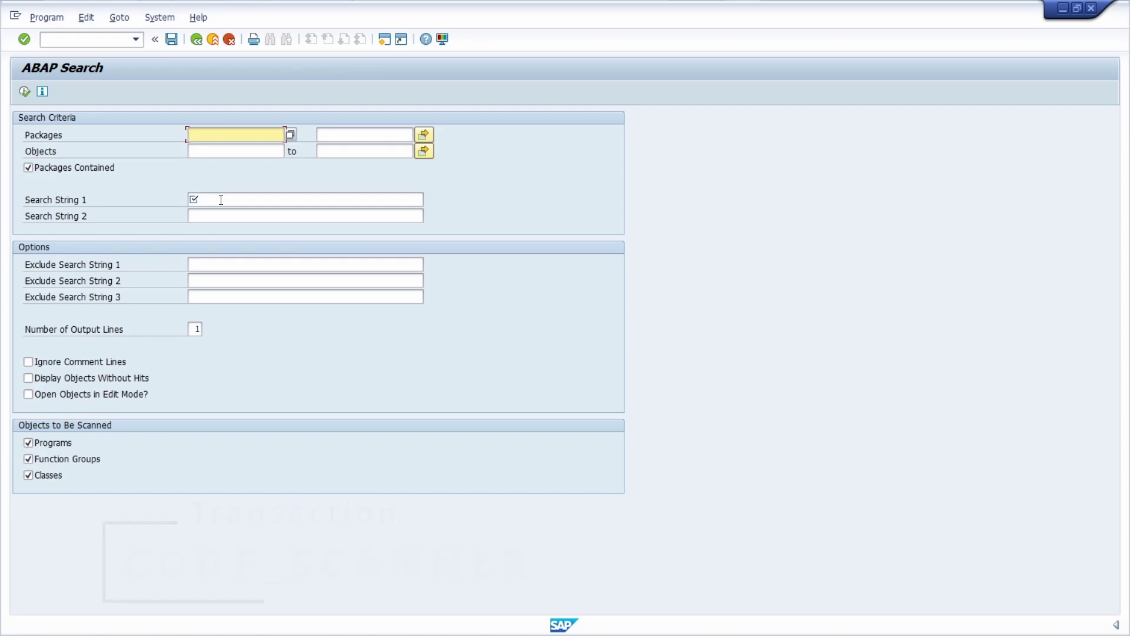
click(222, 151)
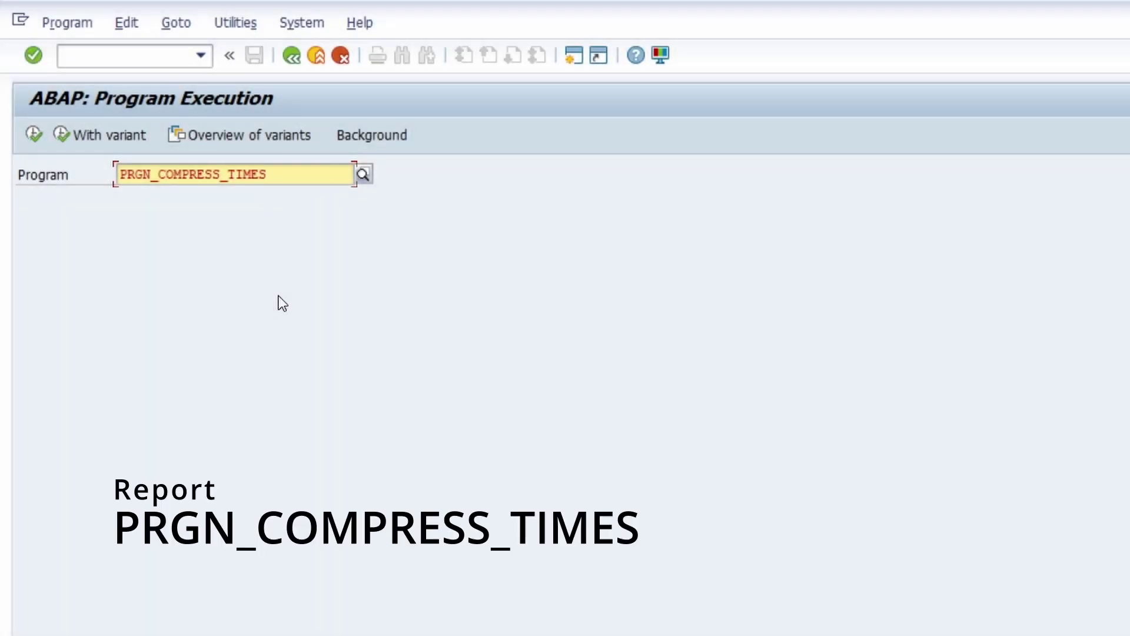
Execute PRGN_COMPRESS_TIMES to open Compression of User Assignments for Roles.
key(F8)
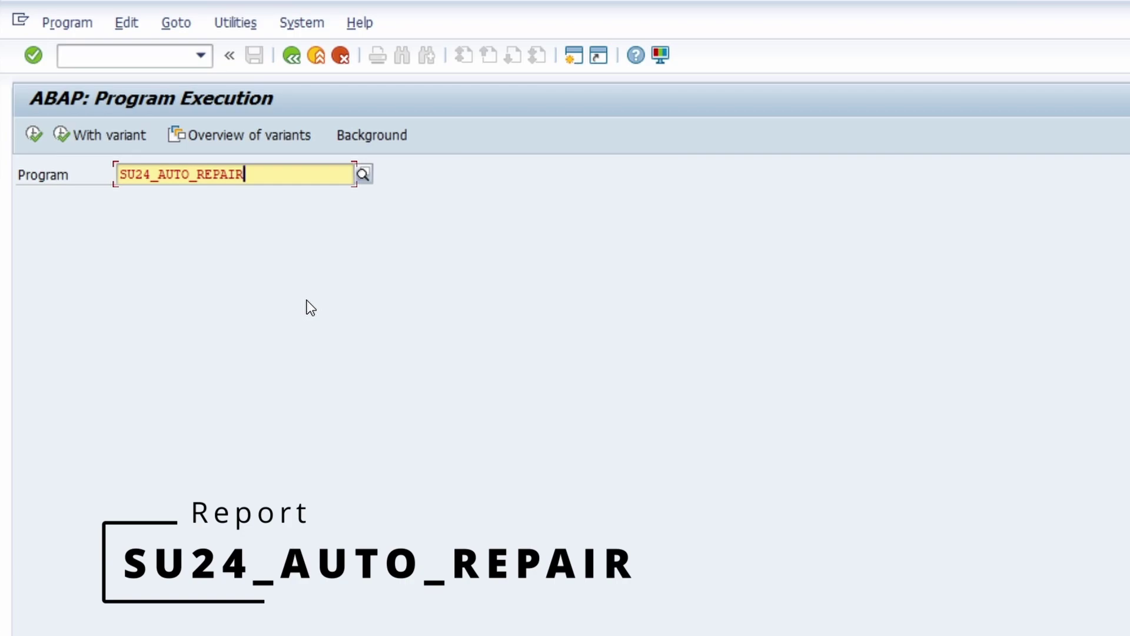
Run SU24_AUTO_REPAIR and highlight the SAP Note 1539556 number in its Important Note.
key(F8)
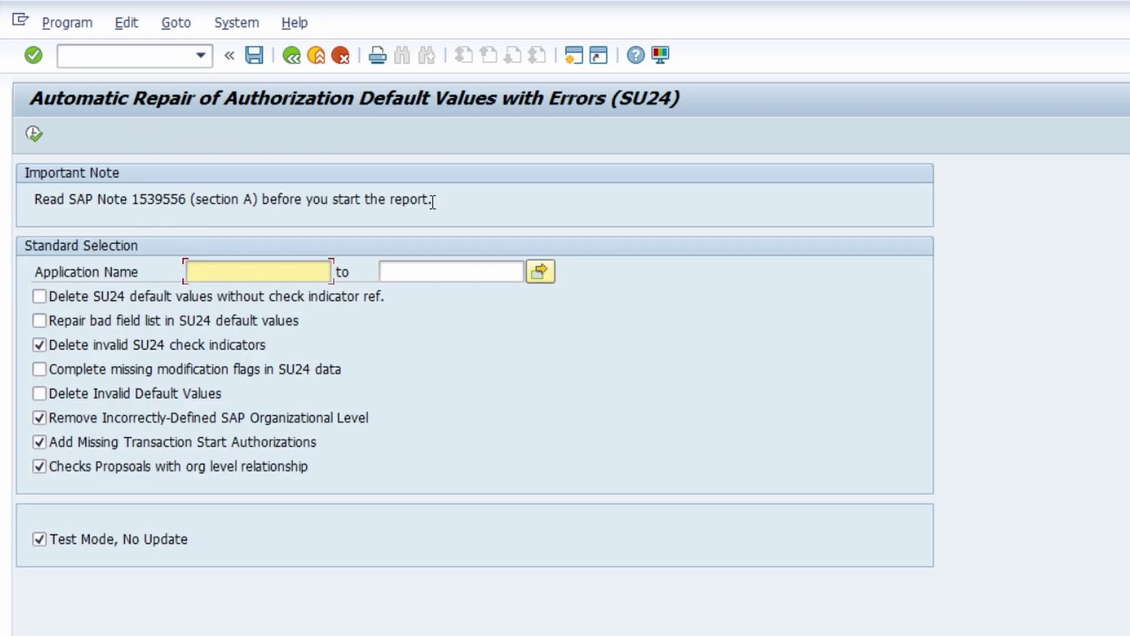
drag(433, 202, 36, 197)
click(223, 200)
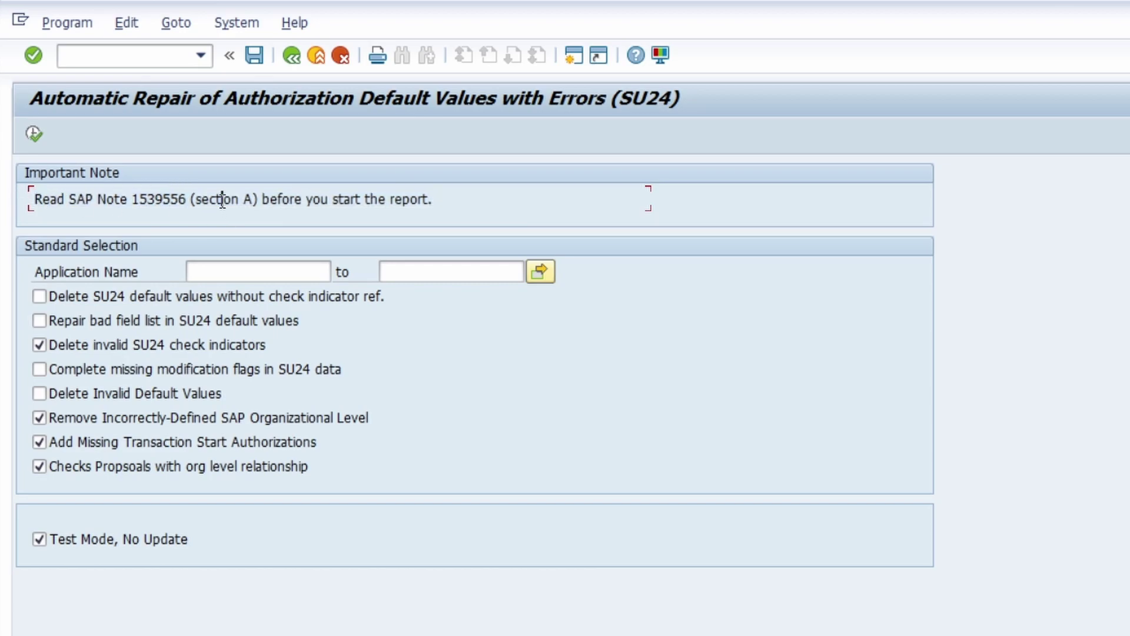
double_click(142, 200)
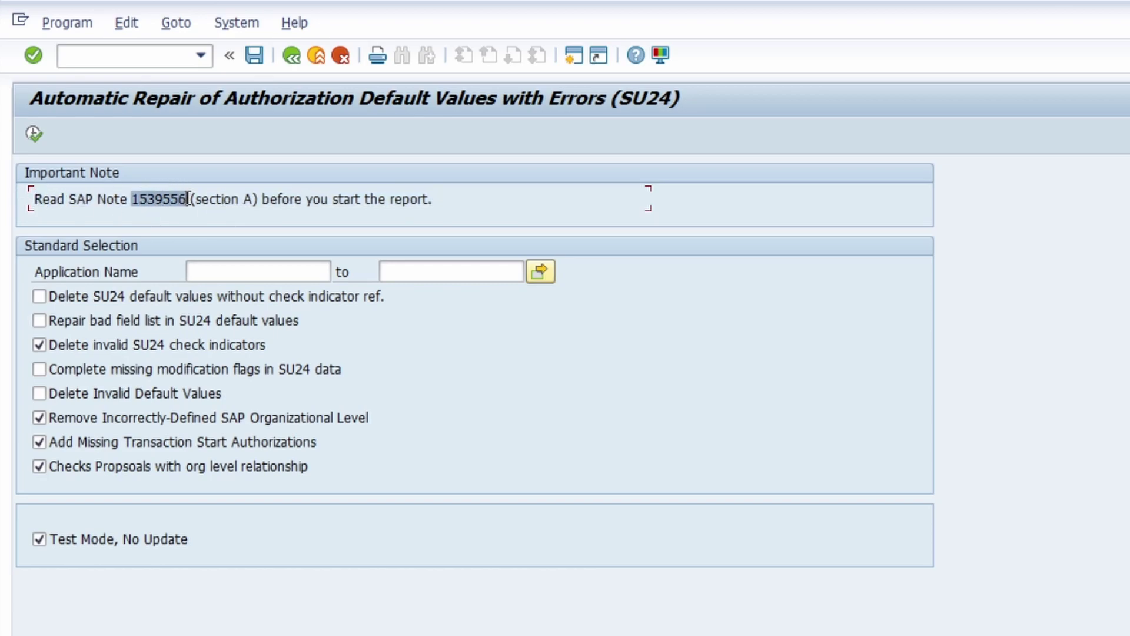
click(445, 198)
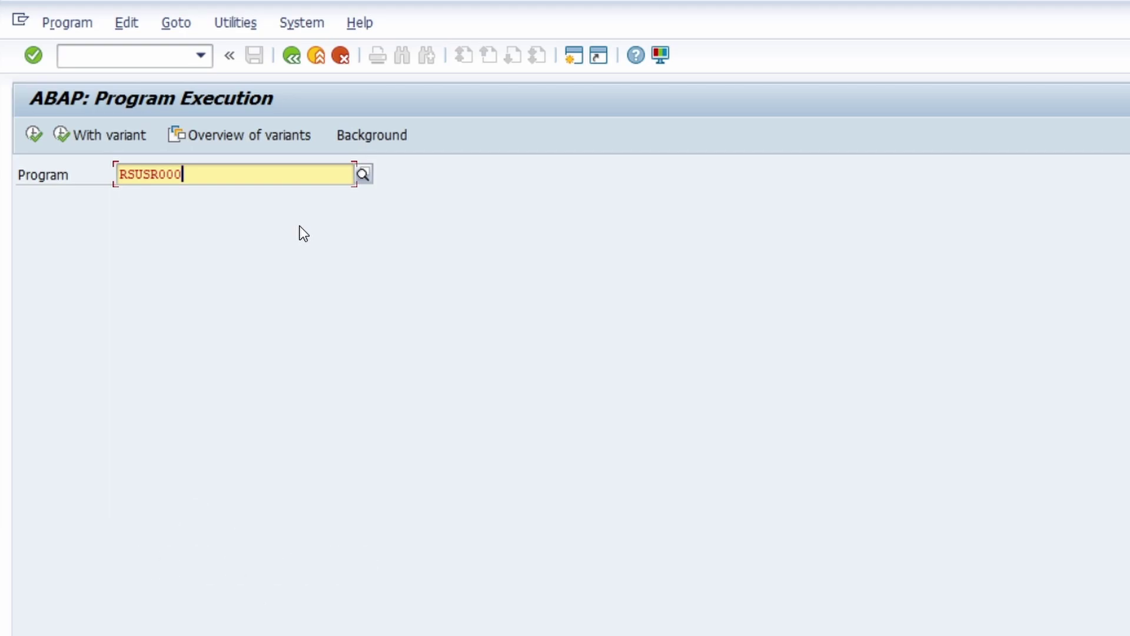
key(F8)
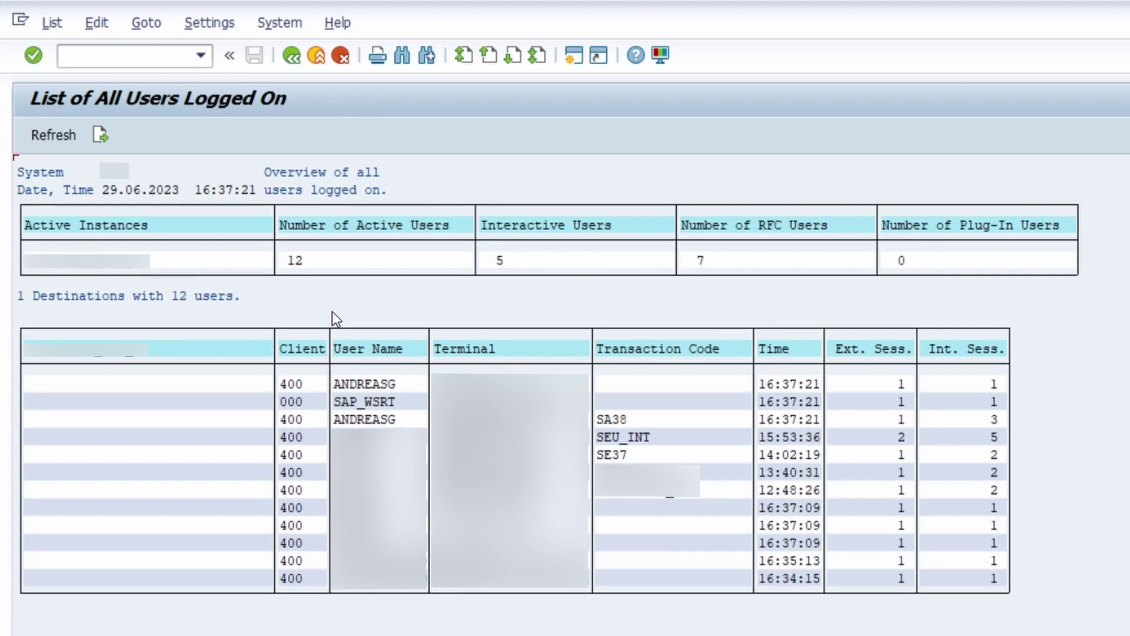
key(F3)
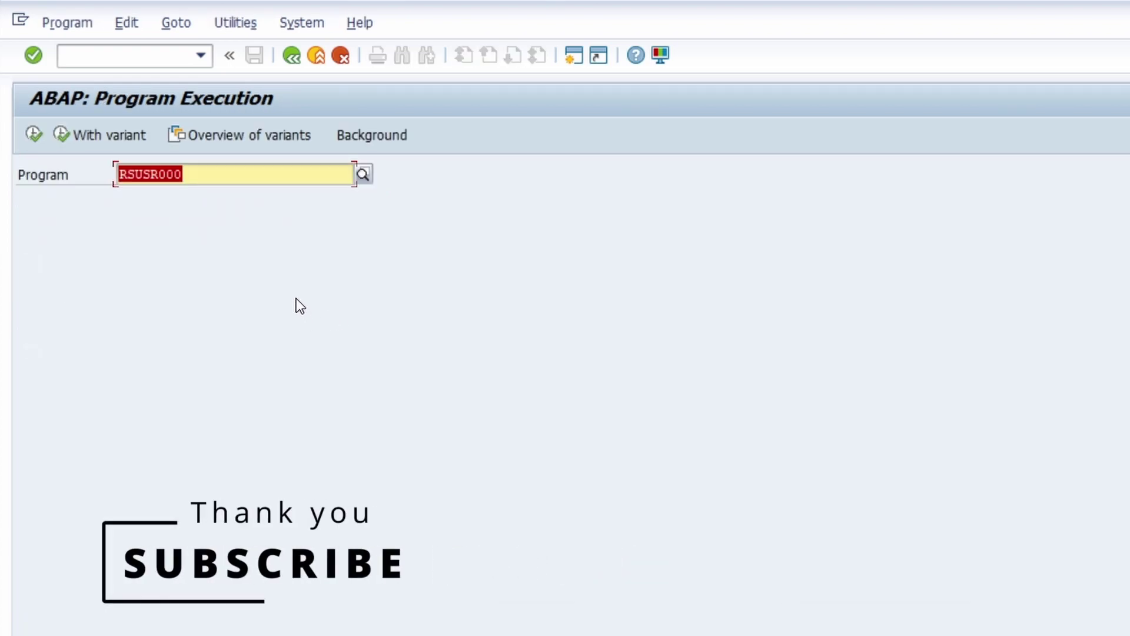